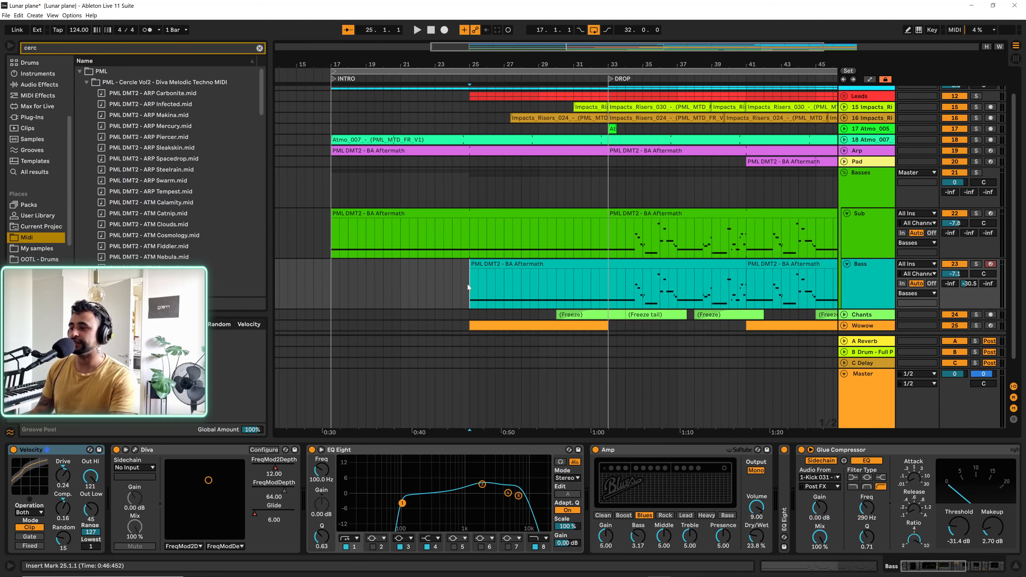
- Play the arrangement from bar 25 through the drop and inspect the first Bass clip
key("space")
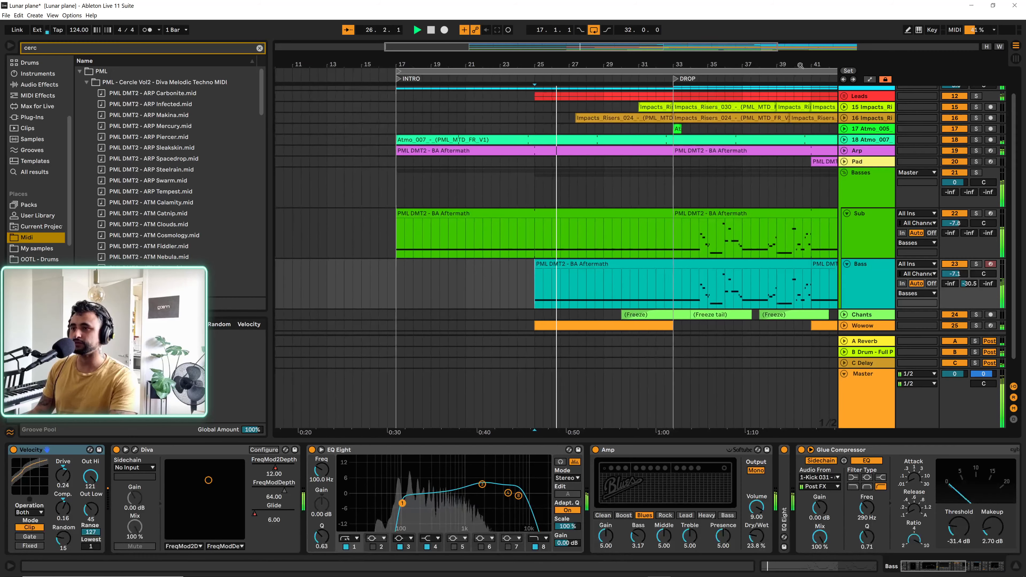
left_click_drag(796, 65, 598, 57)
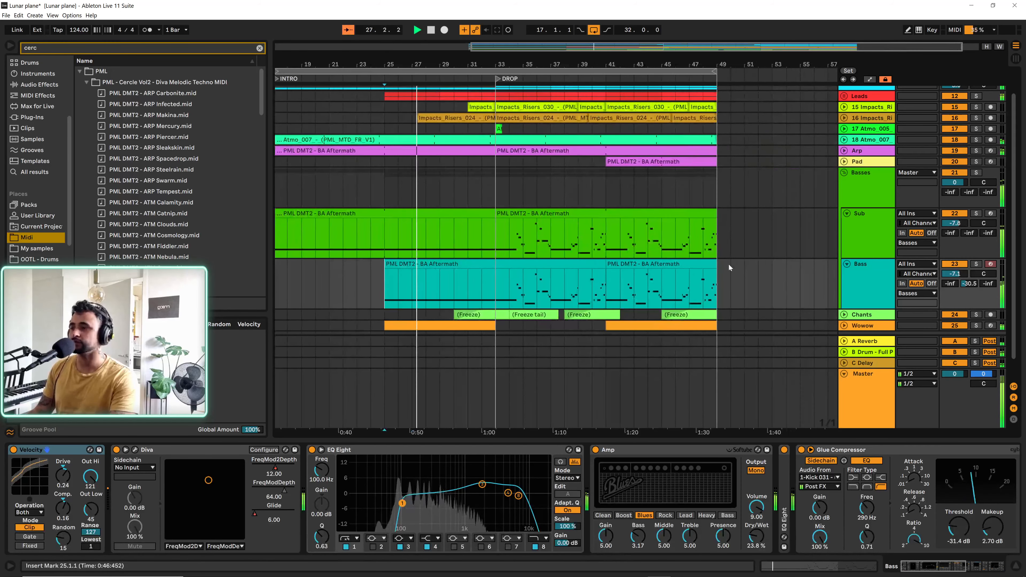
scroll(762, 277, "down", 2)
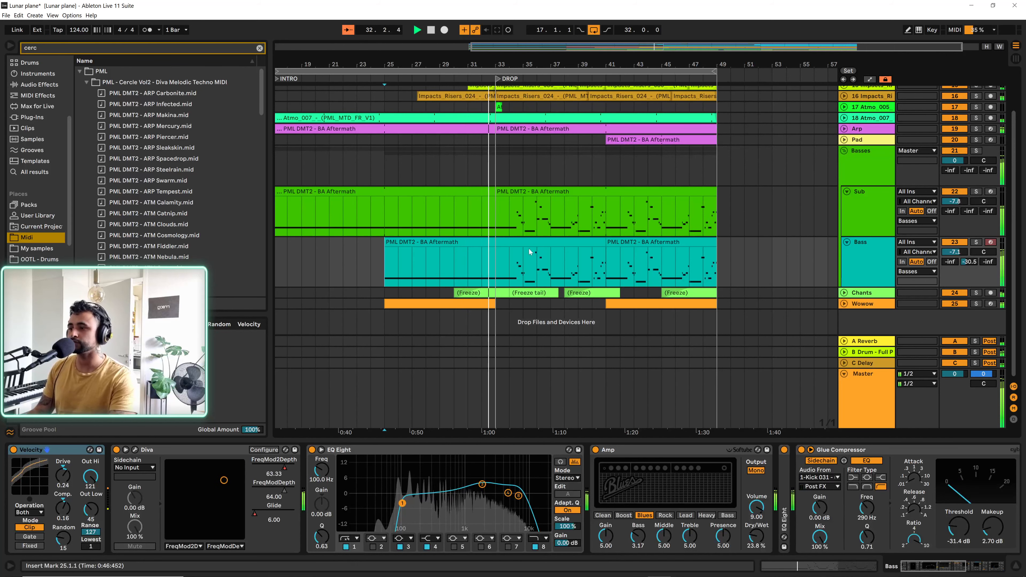
left_click(521, 244)
double_click(521, 245)
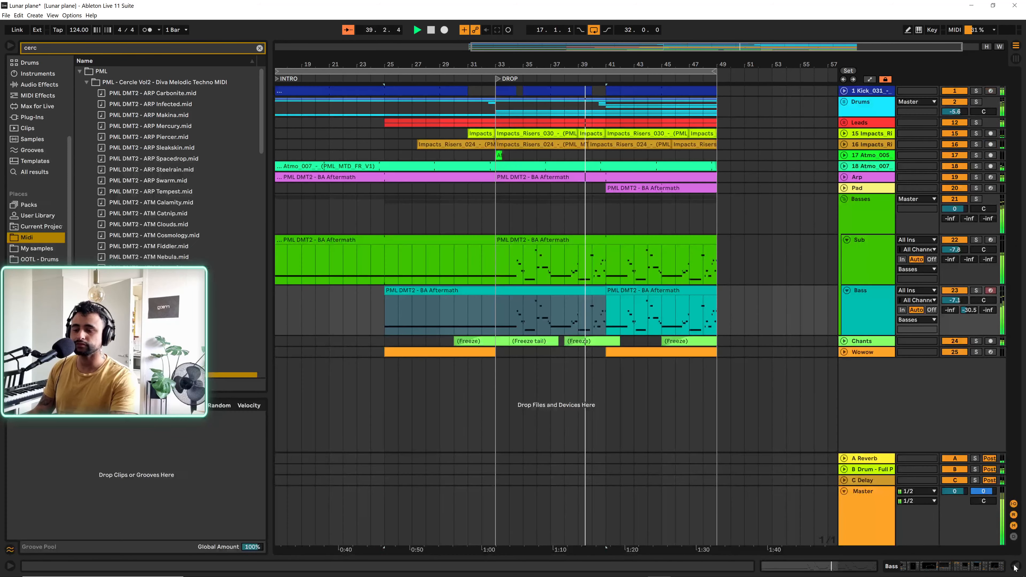
left_click(1015, 567)
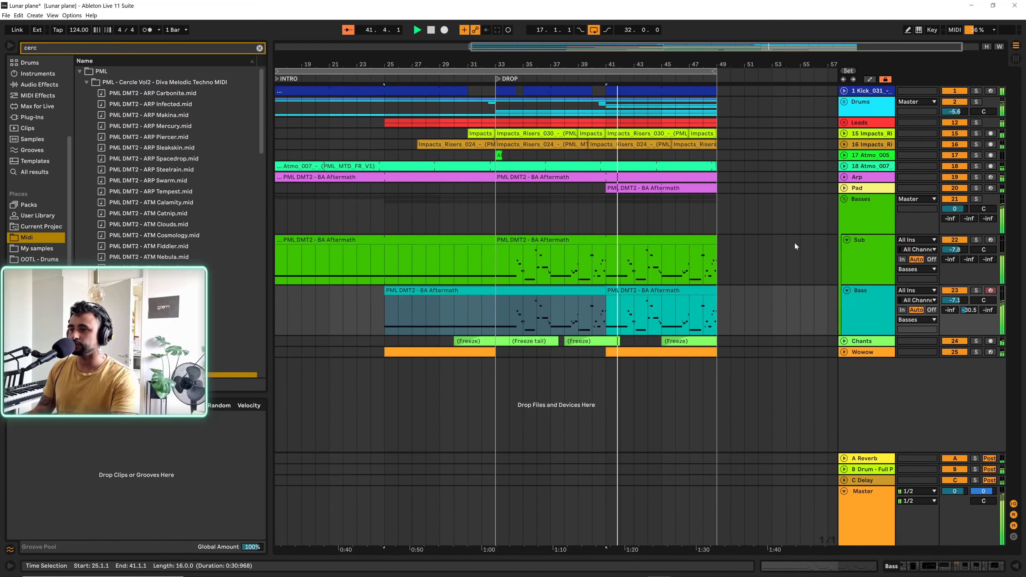
- Show the Bass track's device chain, view its Diva synth settings, and close the plug-in window
left_click(945, 328)
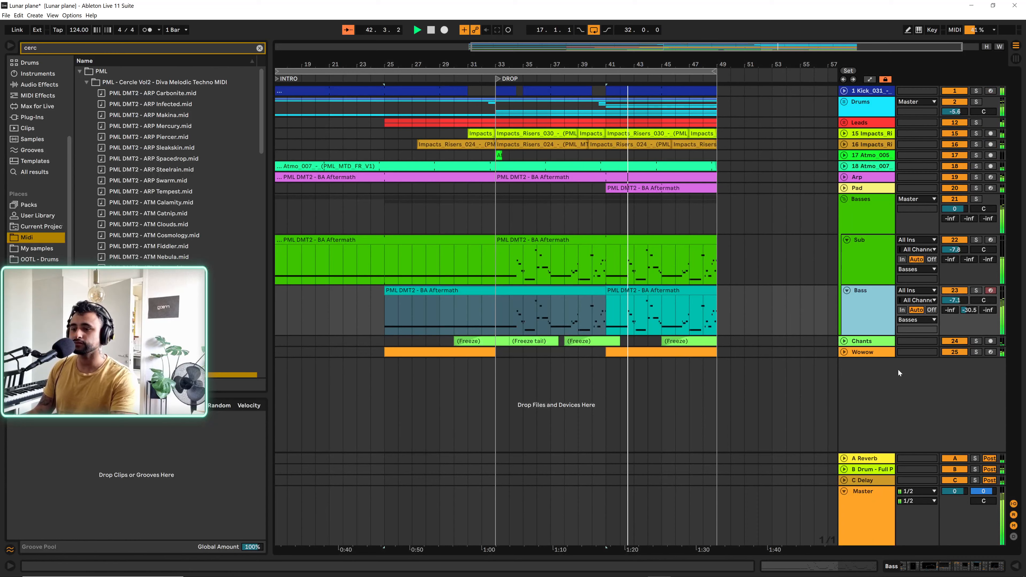
left_click(950, 567)
left_click(135, 449)
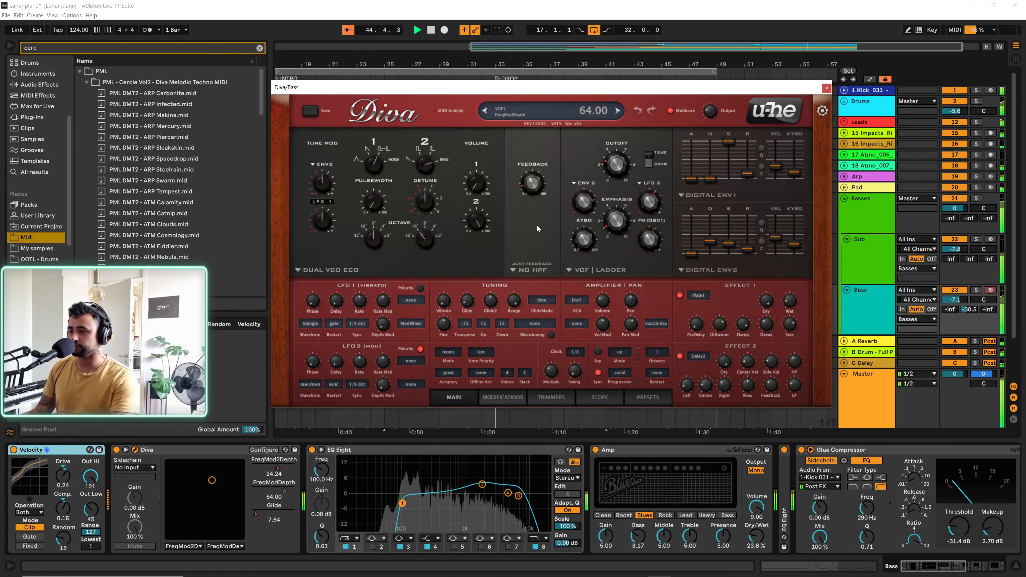
left_click(827, 90)
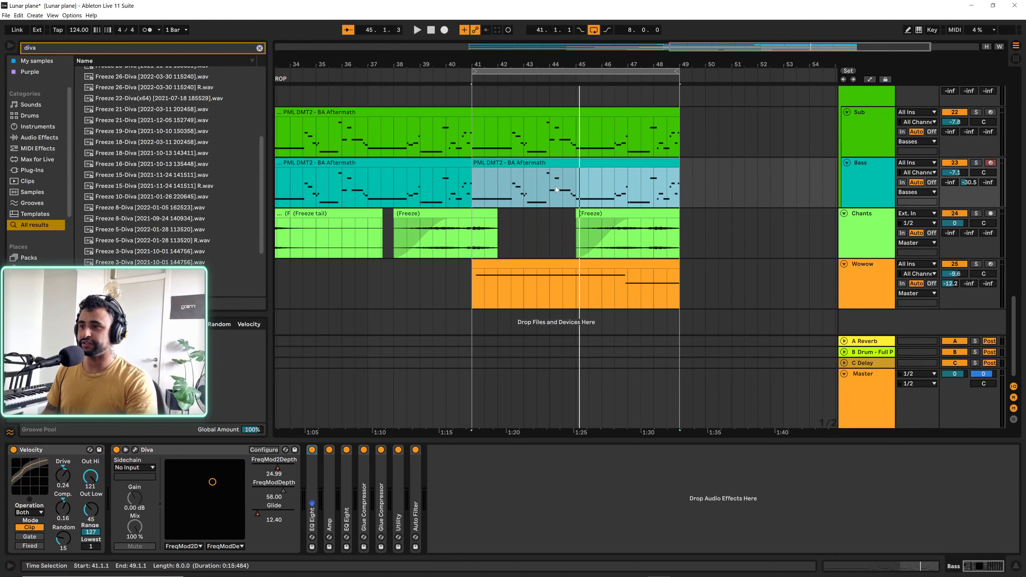
- Play the looped section from bar 41 with the Bass track soloed and examine the Bass clip's MIDI notes
key("space")
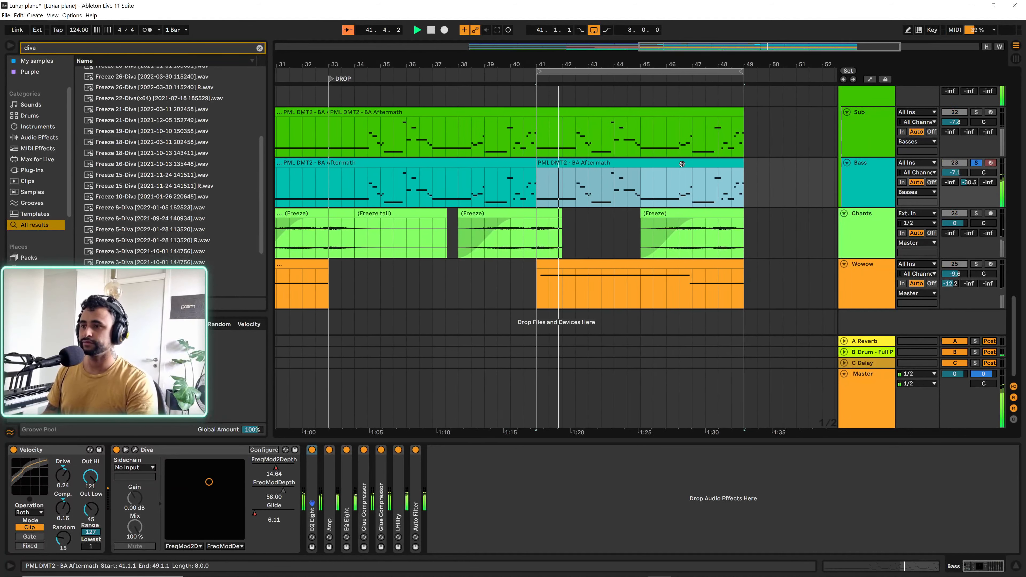
double_click(684, 161)
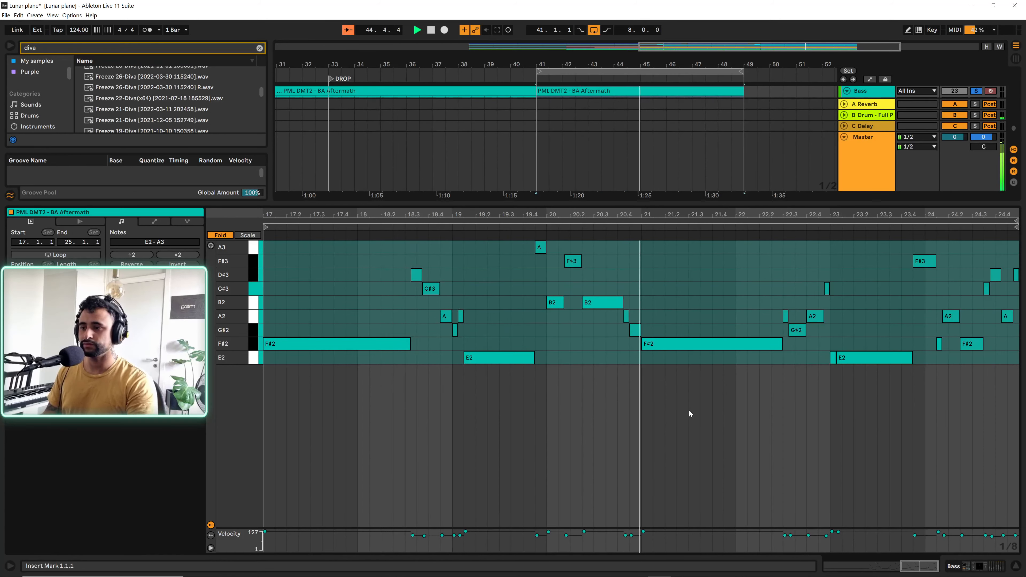
left_click(1015, 568)
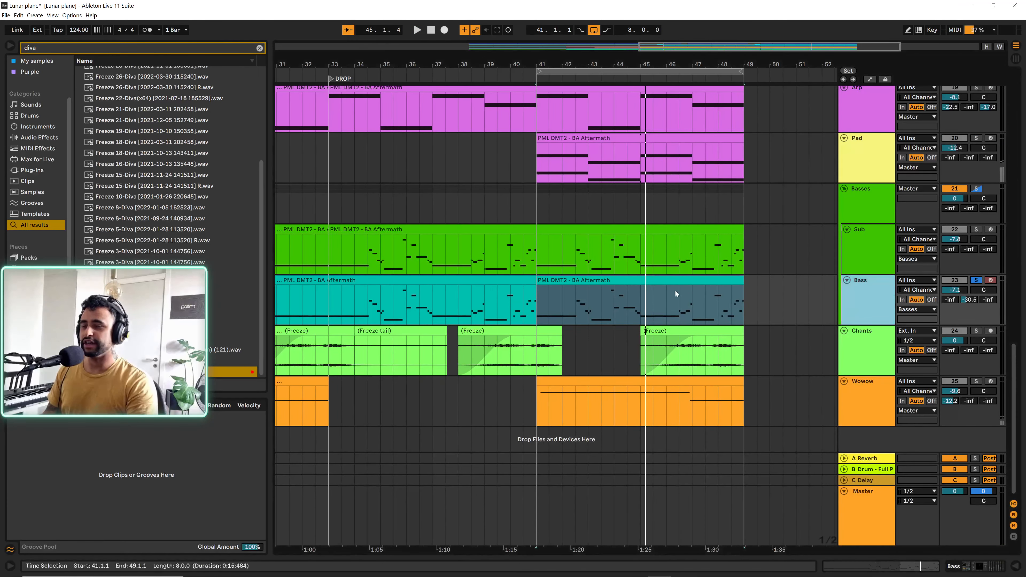
- Show the automation lanes and play the Bass track from bar 48 to check its Diva Glide automation
key("a")
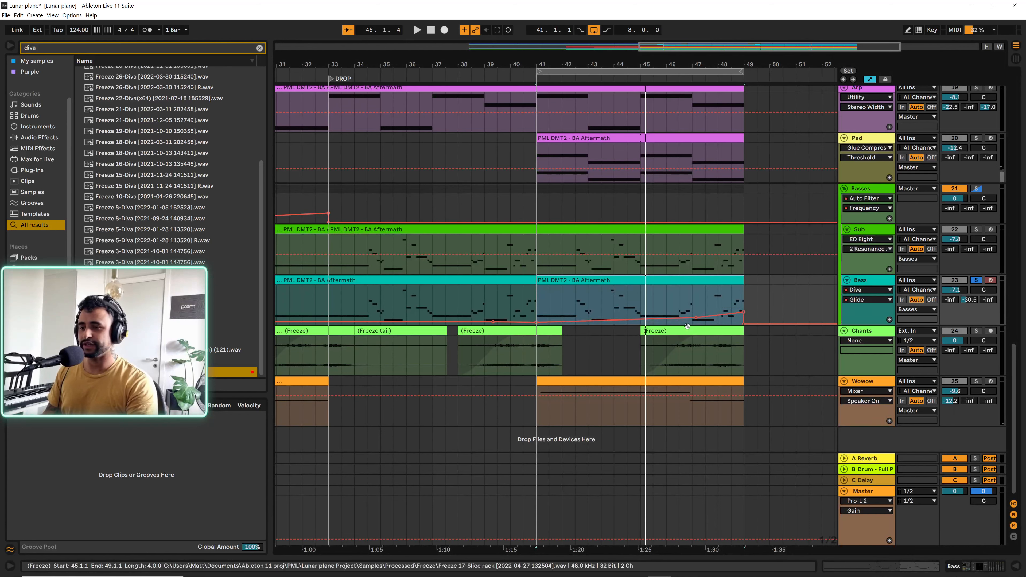
left_click(716, 301)
key("space")
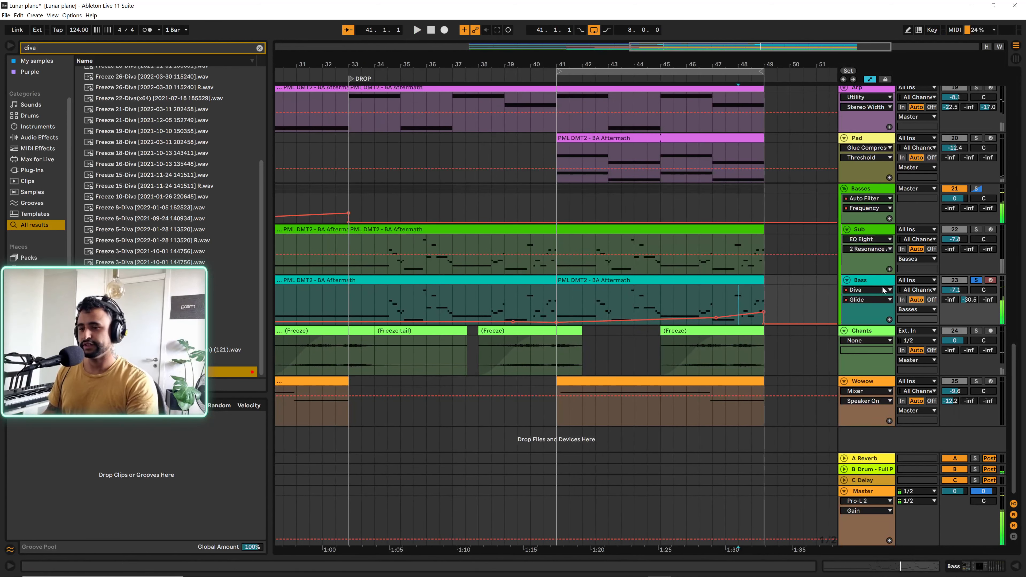
- Open Diva on the Bass track, view its preset in the preset browser, and return to the main synth page
left_click(968, 568)
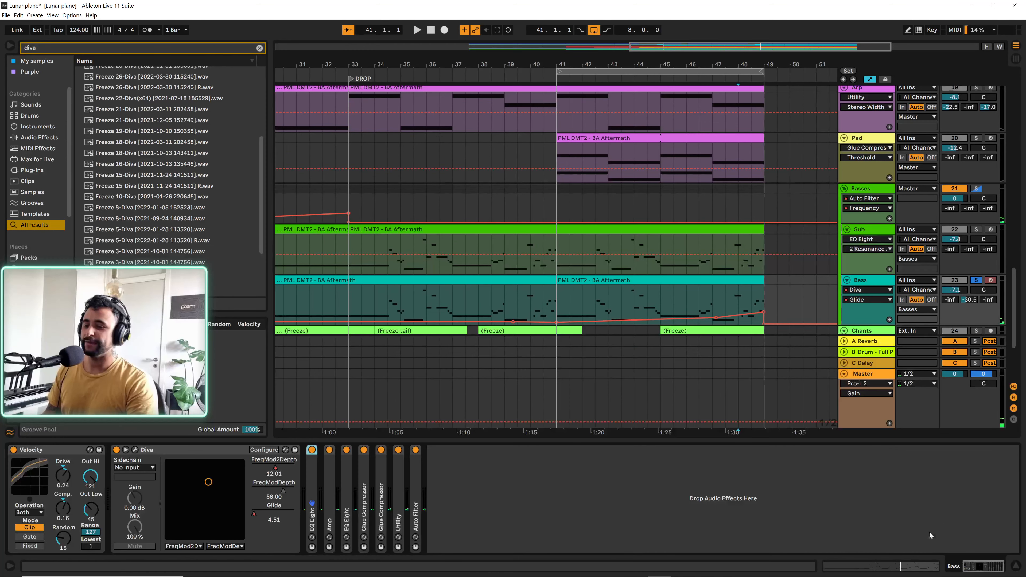
left_click(135, 450)
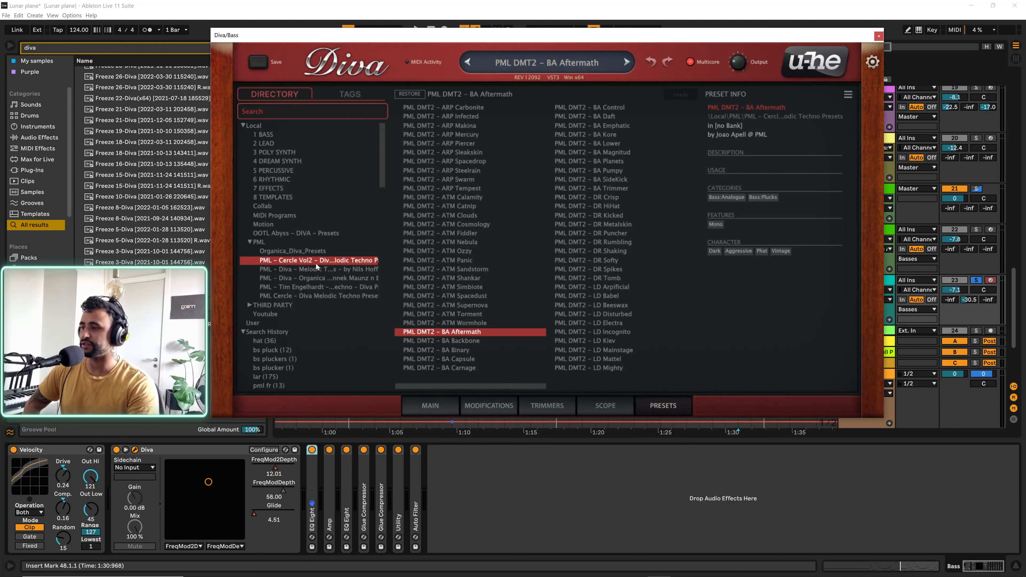
left_click(431, 405)
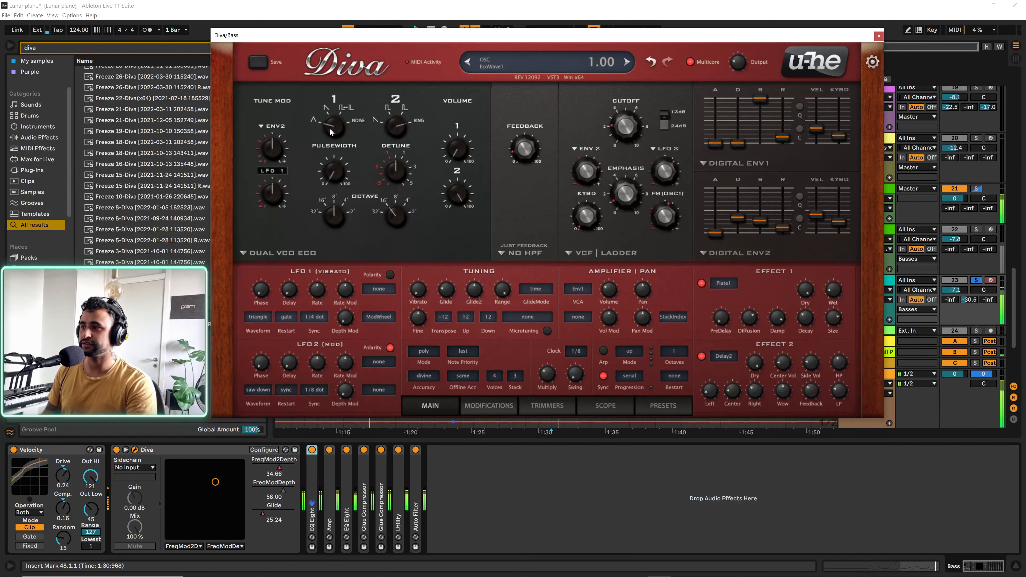
- Try different waveforms for oscillator 1 in the Bass track's Diva during playback, and close the plug-in window
left_click_drag(334, 101, 335, 91)
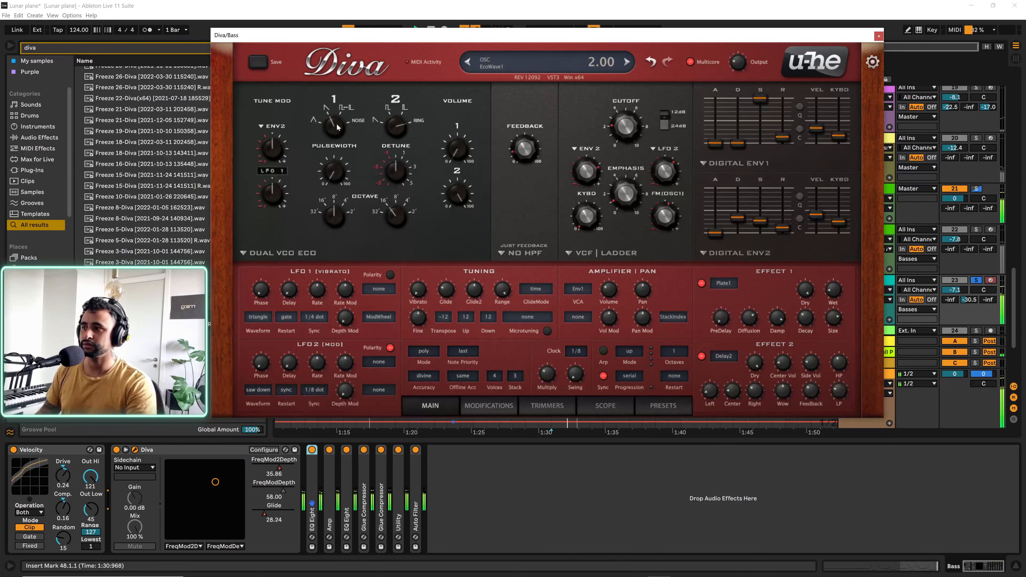
left_click_drag(339, 128, 335, 59)
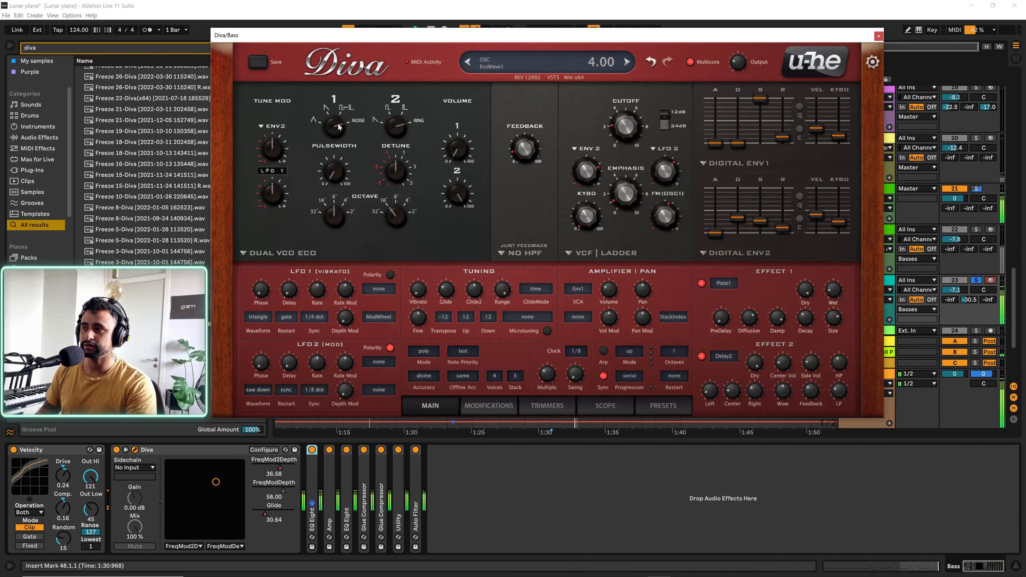
left_click_drag(340, 127, 338, 141)
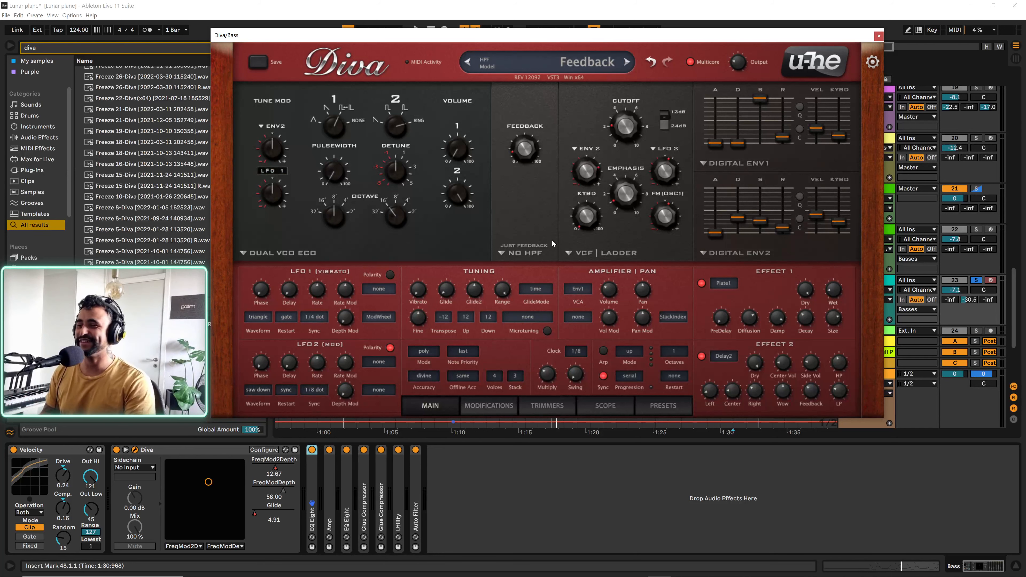
left_click(879, 36)
- Duplicate the Bass track inside the Basses group, discard the empty MIDI track inserted below it, and select the copy
left_click(868, 283)
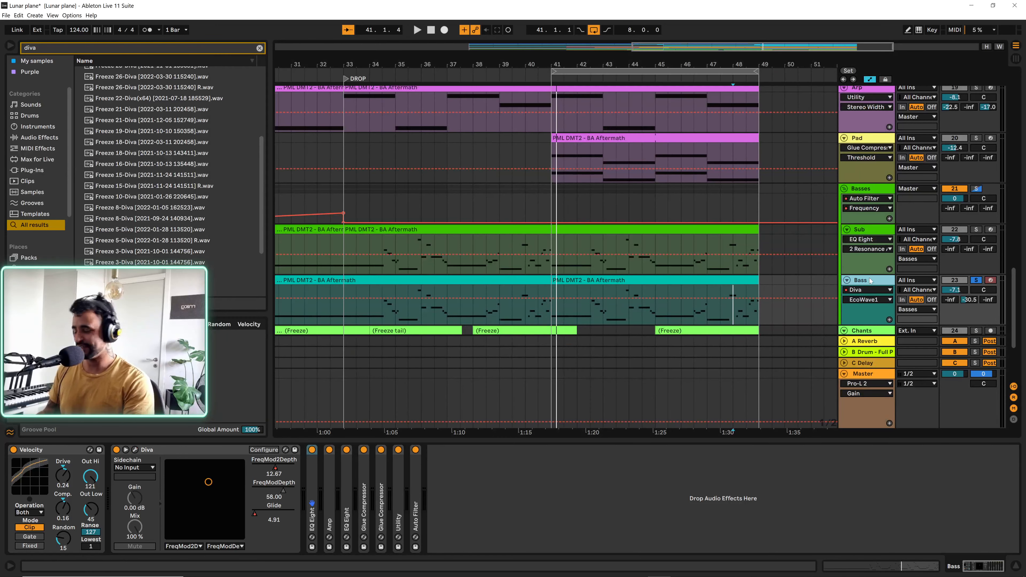
key("ctrl+shift+t")
left_click(865, 240)
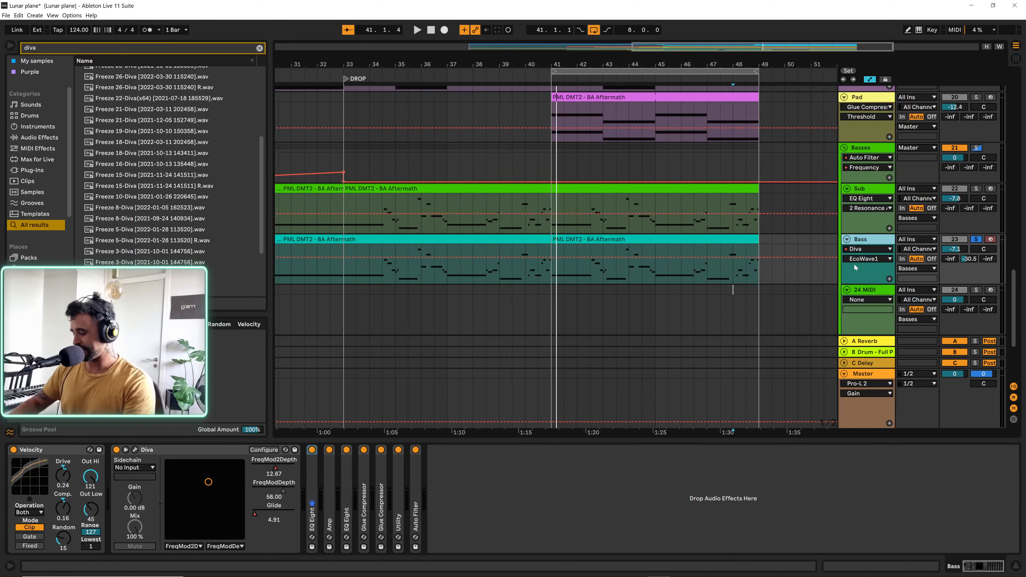
key("ctrl+d")
key("ctrl+shift+t")
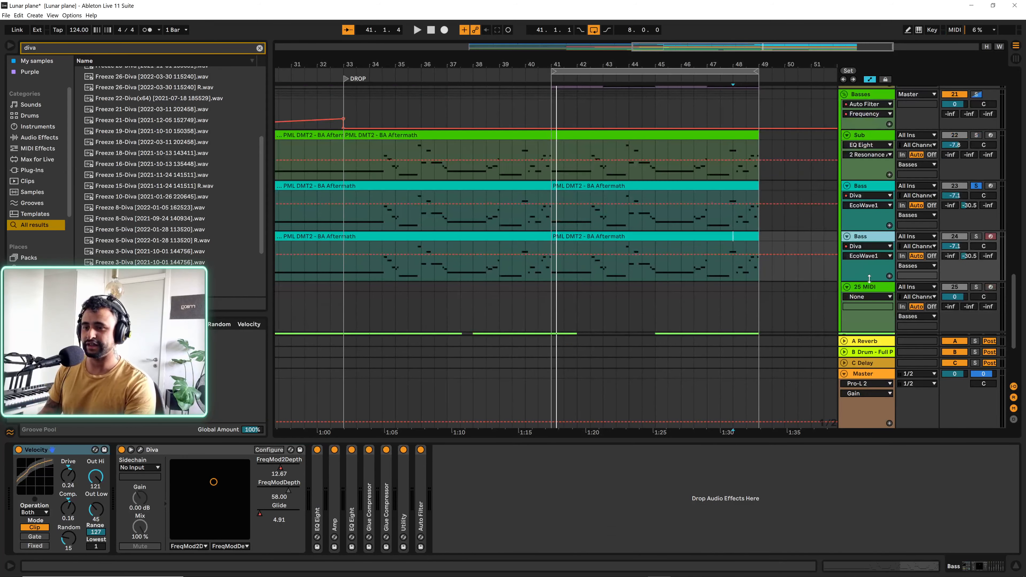
key("ctrl+z")
left_click(860, 271)
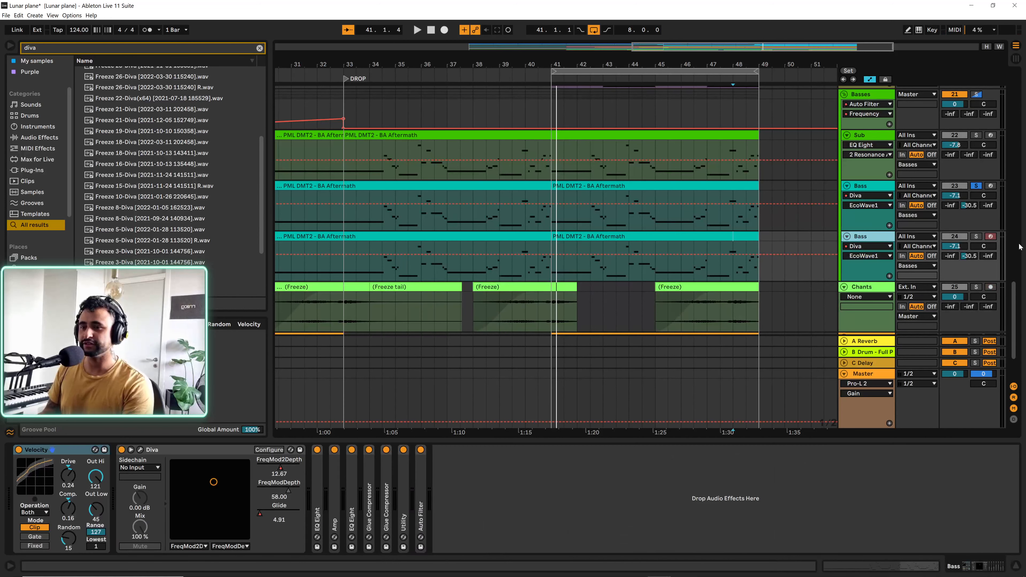
- Group the duplicated Bass track's effects from EQ Eight through Auto Filter into an Audio Effect Rack and switch the rack off
left_click(318, 478)
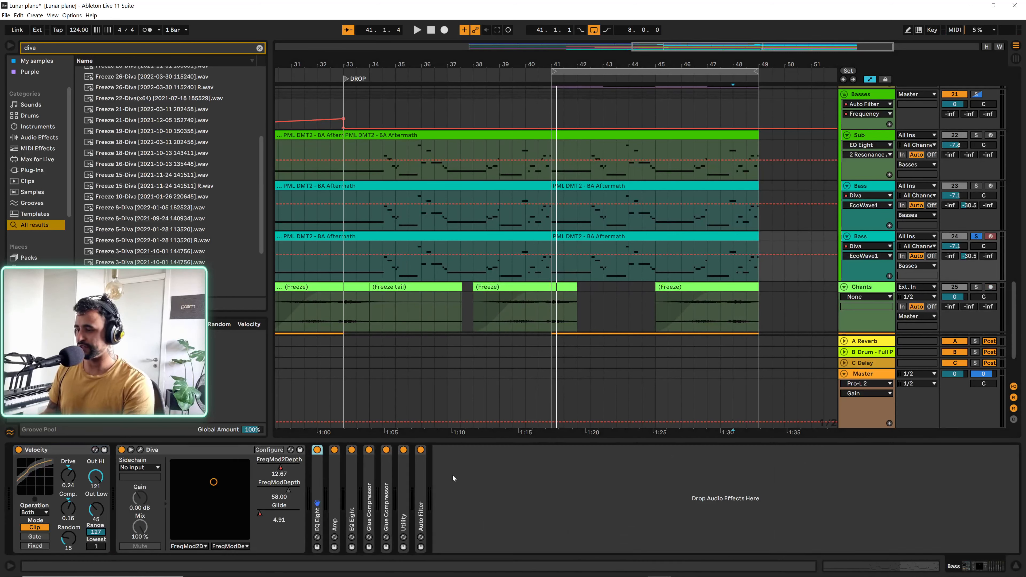
left_click(422, 476, "shift")
key("ctrl+g")
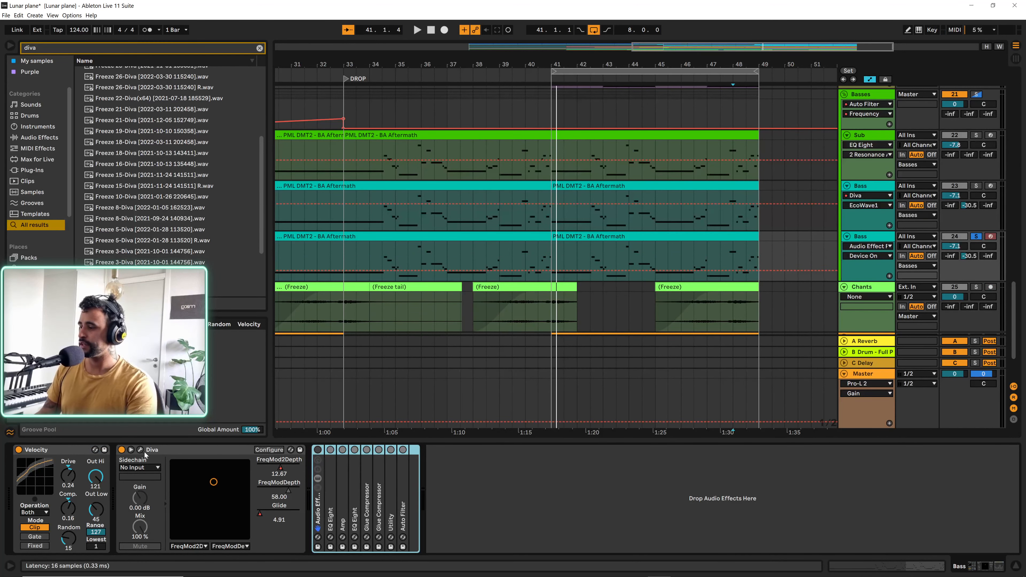
- Listen to the duplicated Bass track with its effect rack bypassed, restarting at bar 41, and hide the automation lanes
key("space")
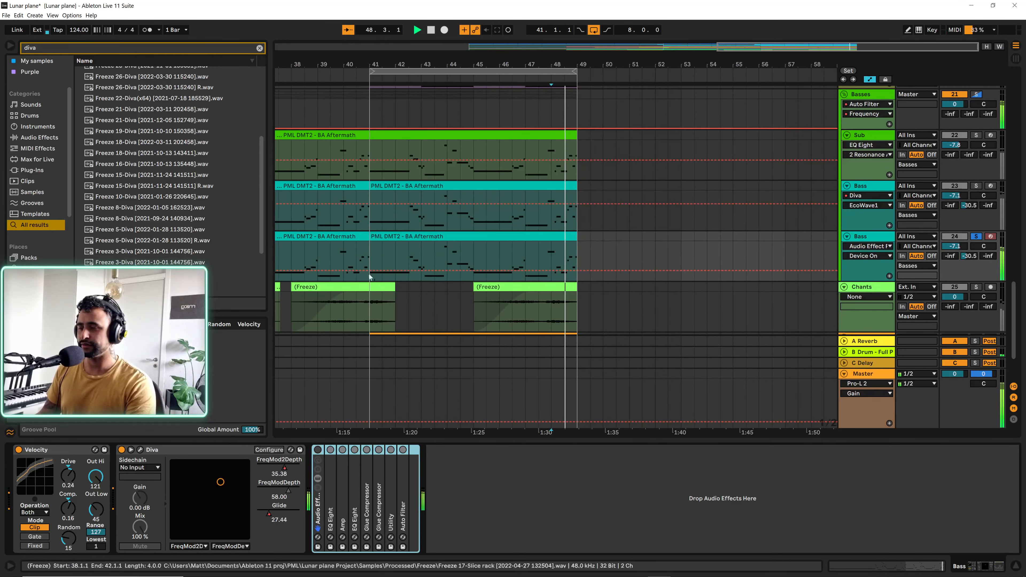
left_click(375, 257)
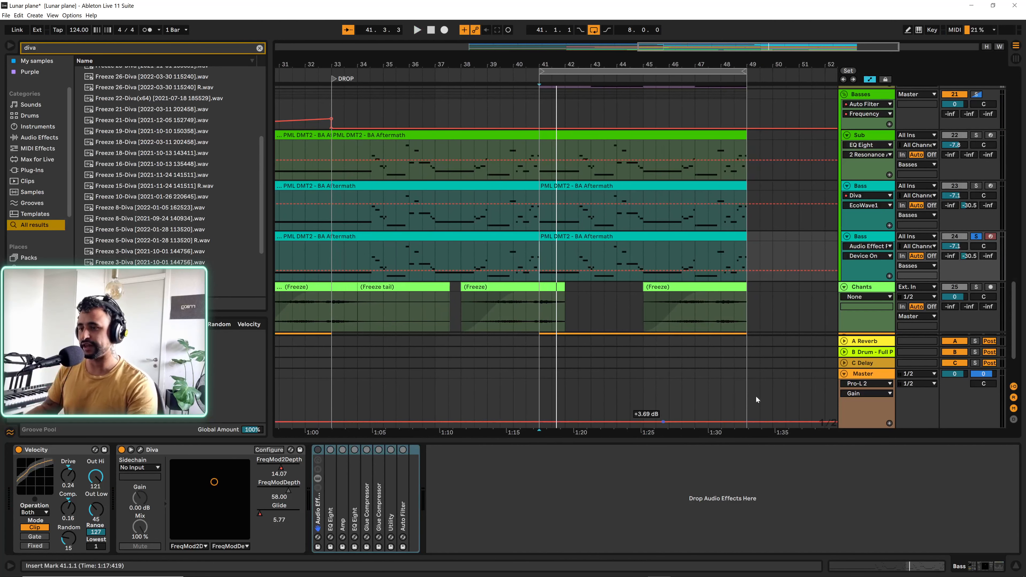
key("a")
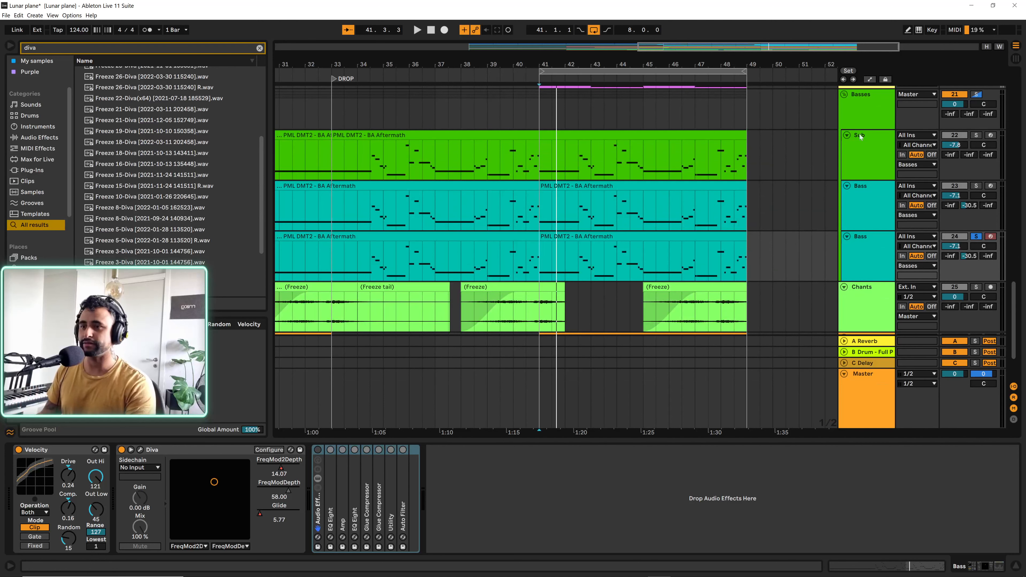
- Open Diva on the Sub track to examine the sub bass settings, and close the plug-in window
left_click(870, 153)
left_click(867, 259)
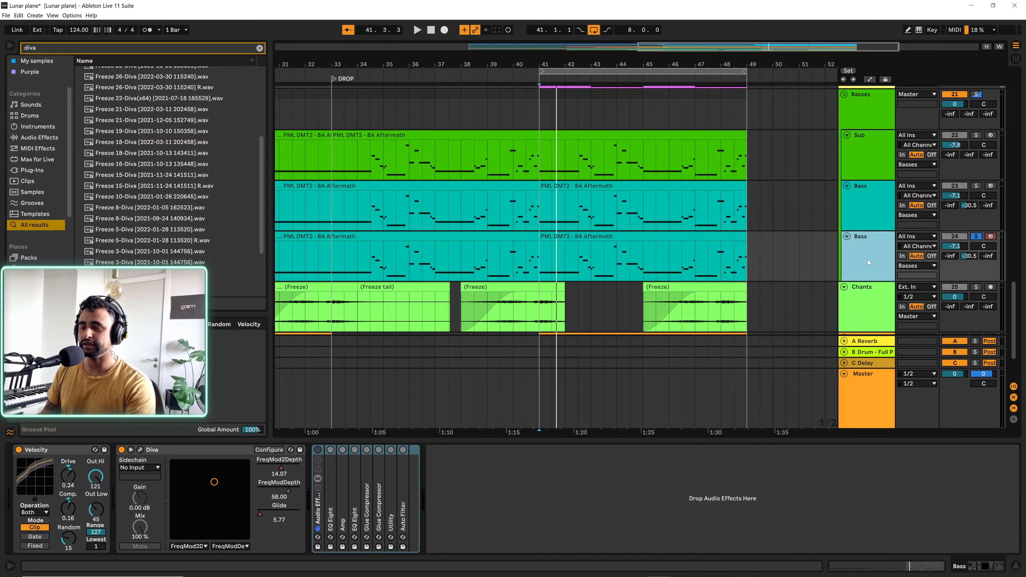
left_click(867, 143)
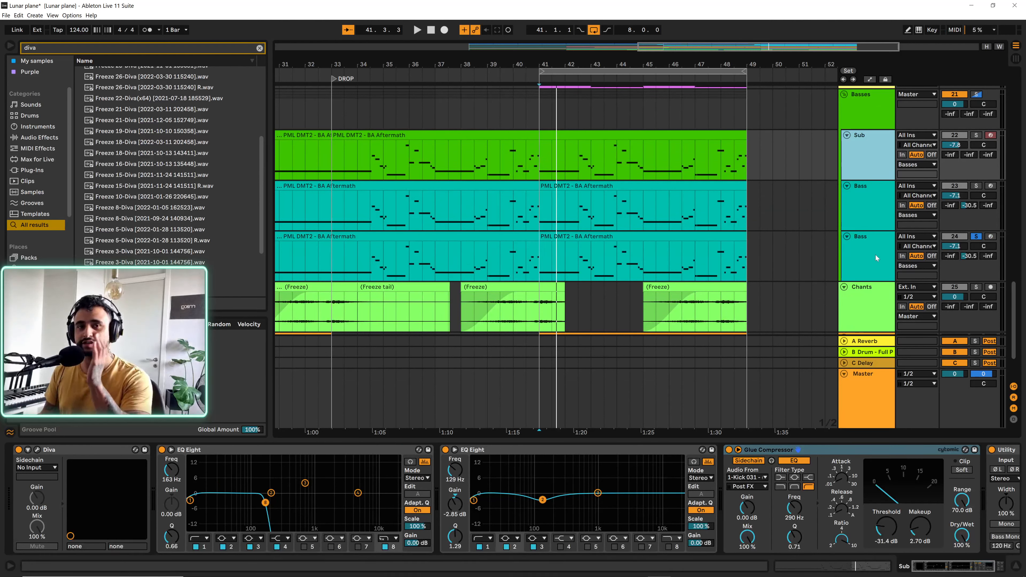
left_click(37, 450)
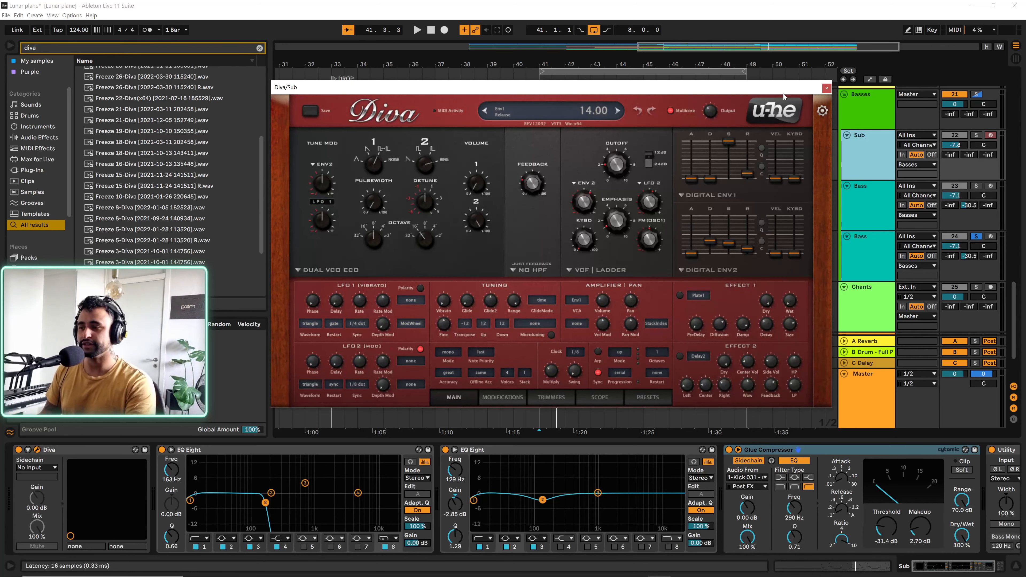
left_click(826, 88)
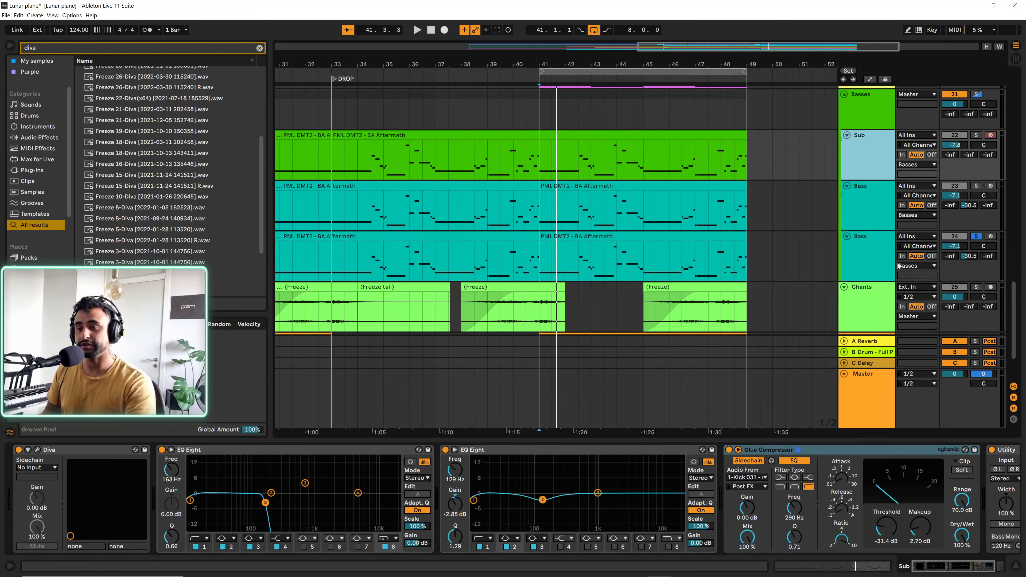
- Load the INIT MS-Rev1 template into Diva on the duplicated Bass track and return to the main synth page
left_click(877, 257)
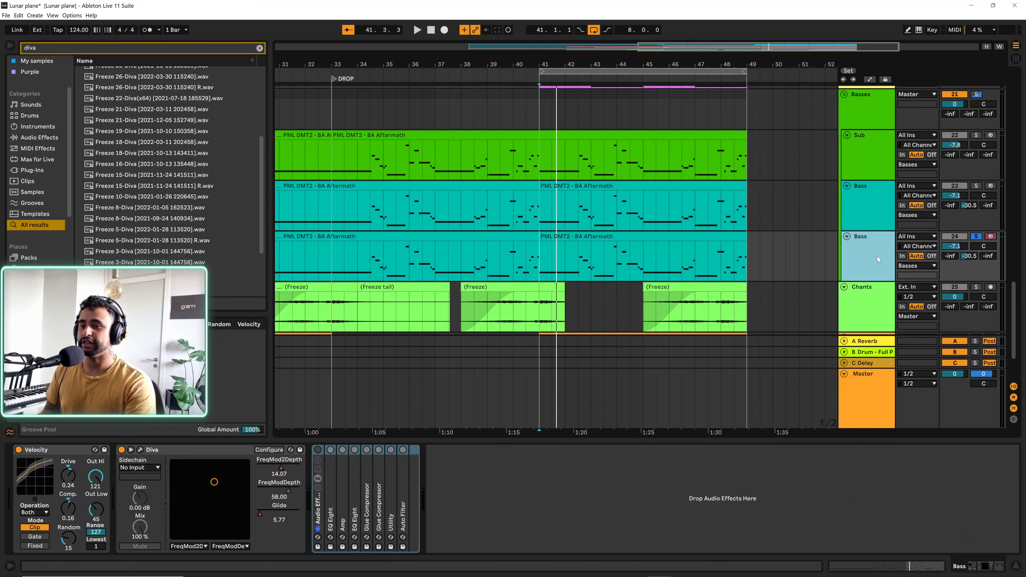
left_click(141, 450)
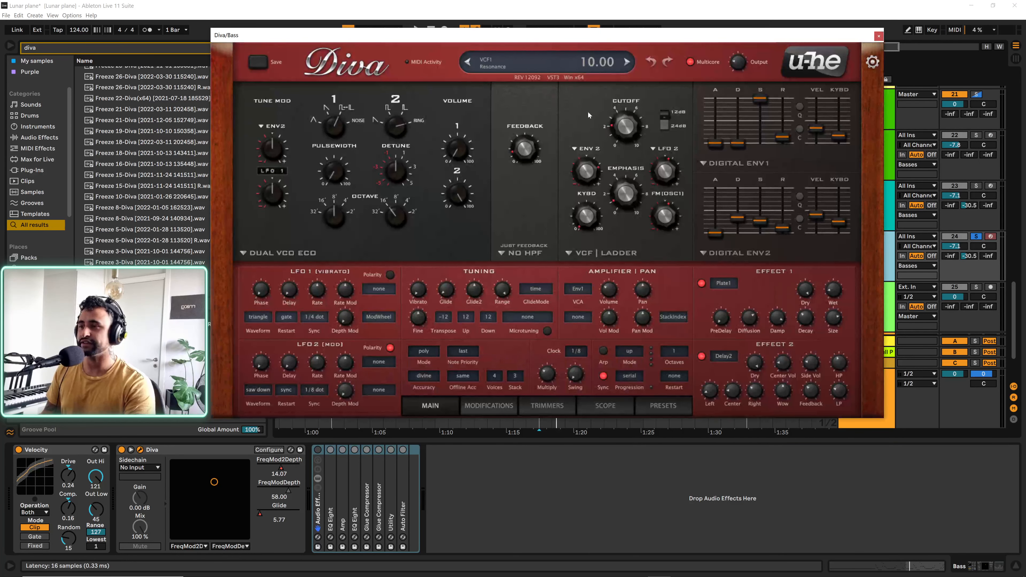
left_click(654, 408)
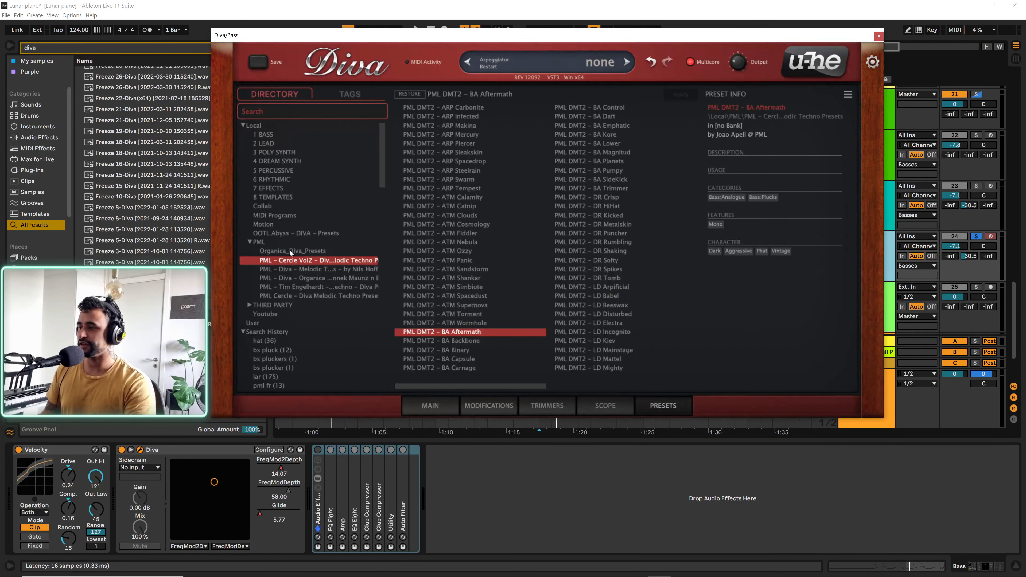
left_click(267, 199)
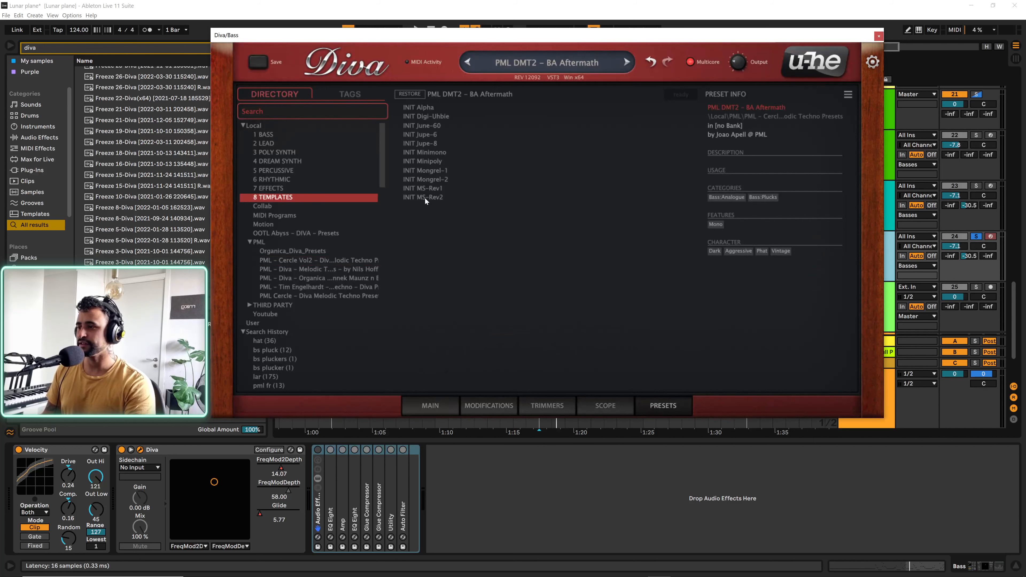
left_click(428, 189)
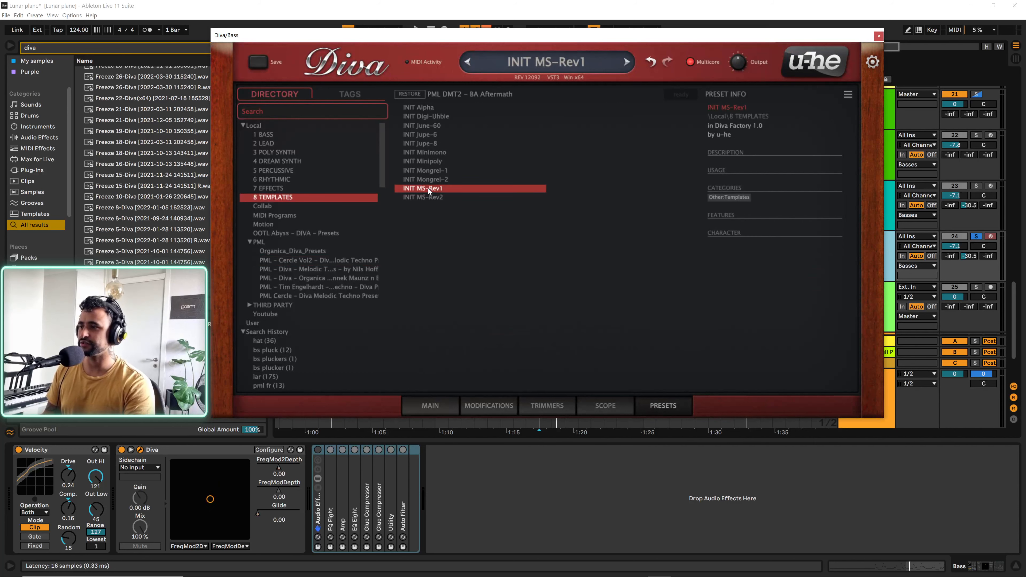
left_click(452, 400)
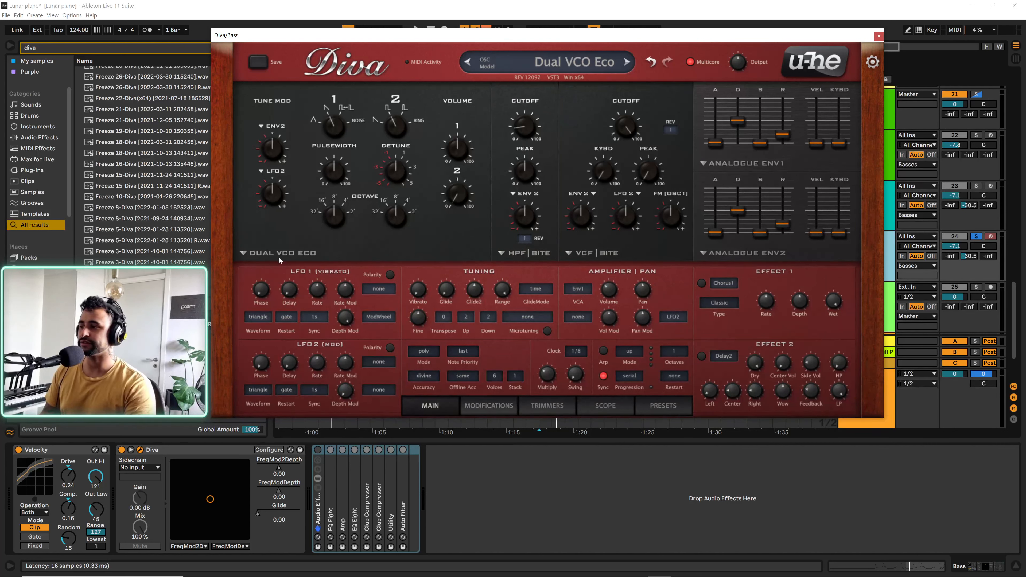
- Set Diva's high-pass filter model to Feedback and the VCF model to Cascade
left_click(498, 251)
left_click(519, 263)
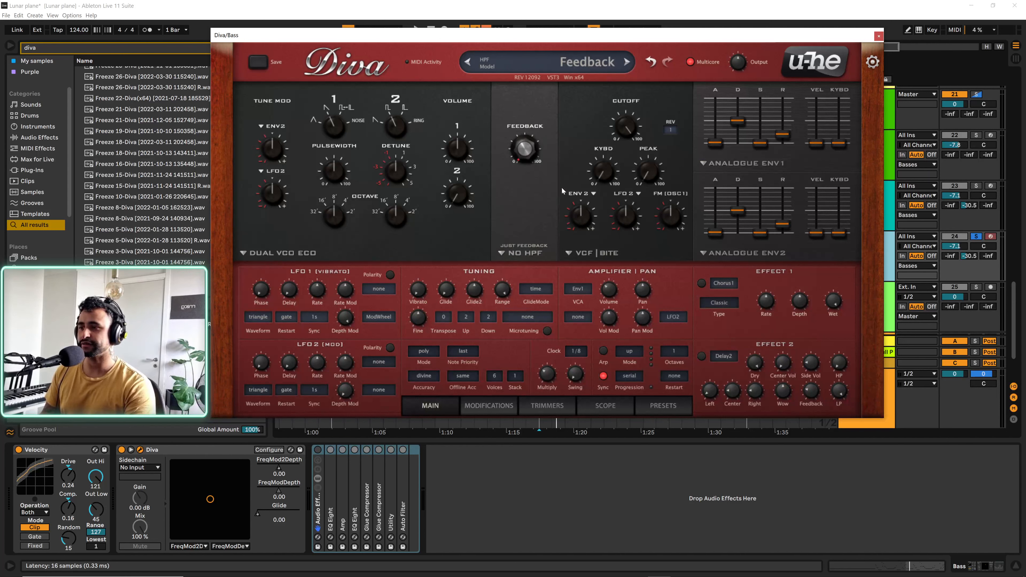
left_click(594, 252)
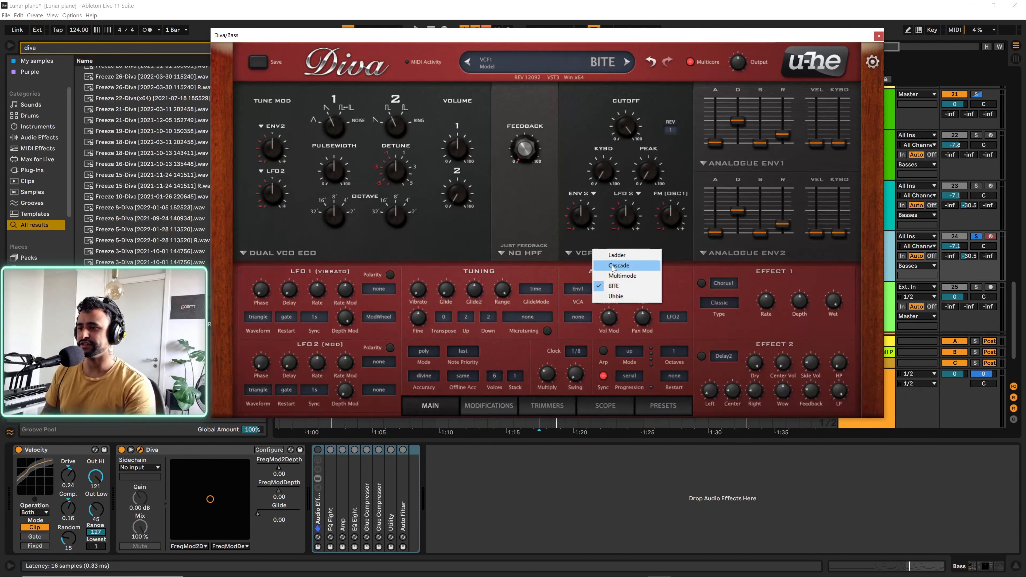
left_click(613, 266)
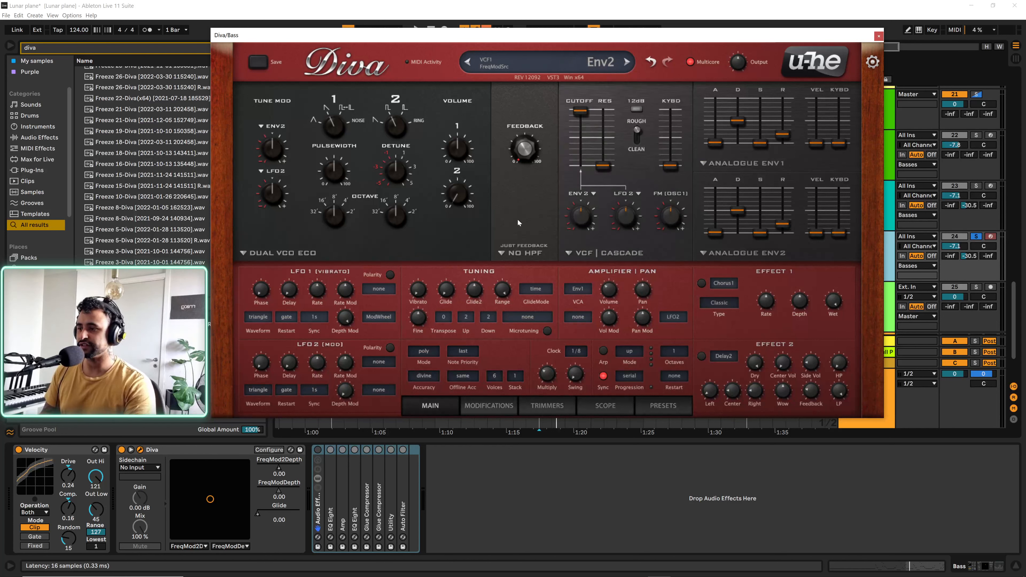
- Transpose Diva by -12, then set oscillator 1's waveform to 3.00 and adjust oscillator 2's volume
left_click(443, 317)
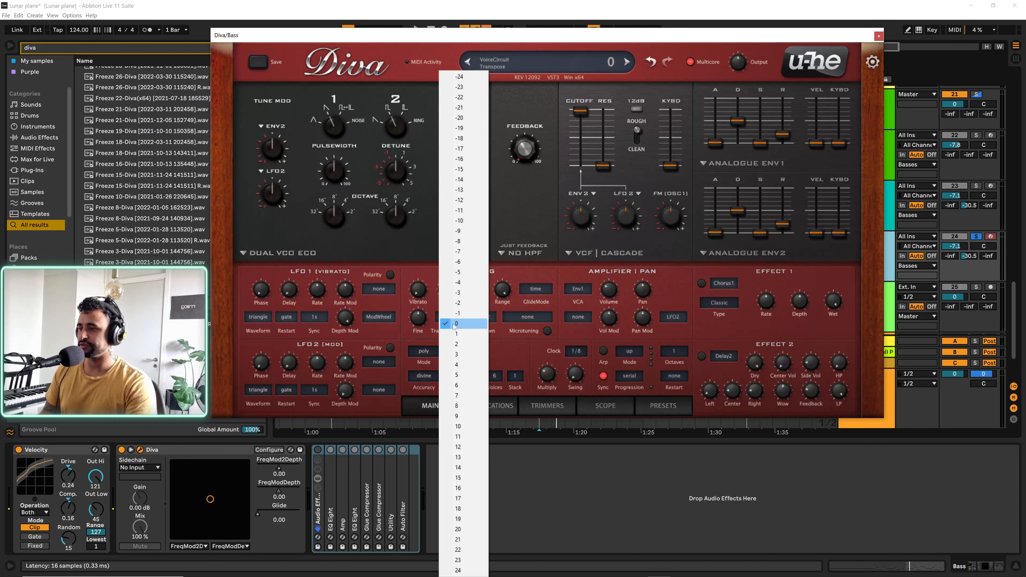
left_click(465, 200)
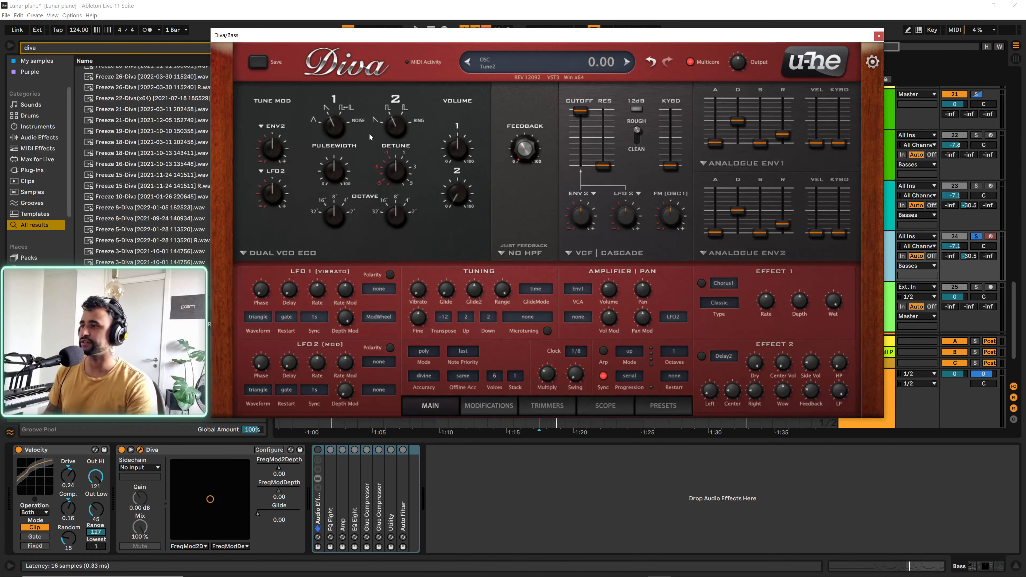
left_click_drag(334, 133, 338, 116)
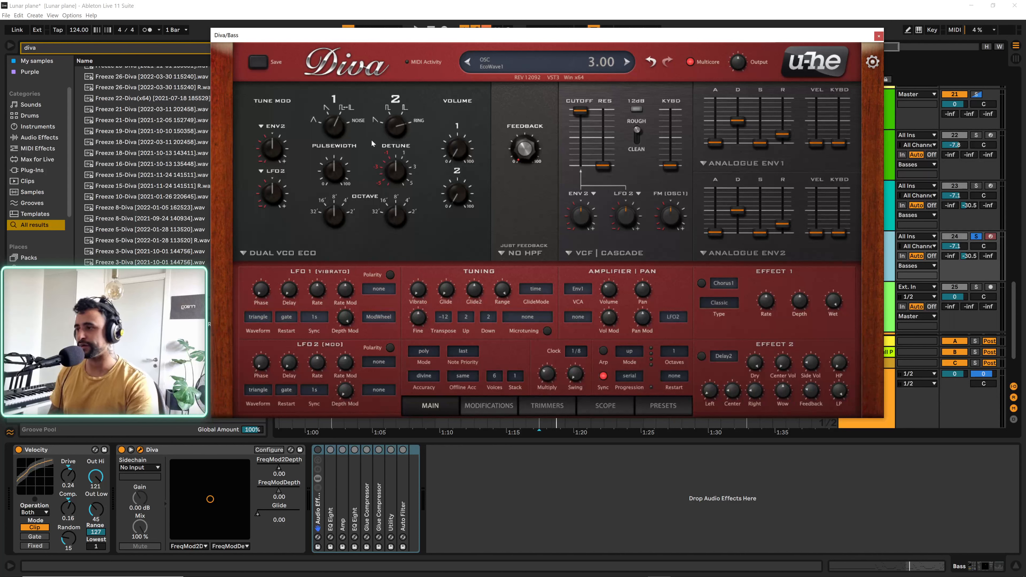
left_click_drag(451, 199, 418, 70)
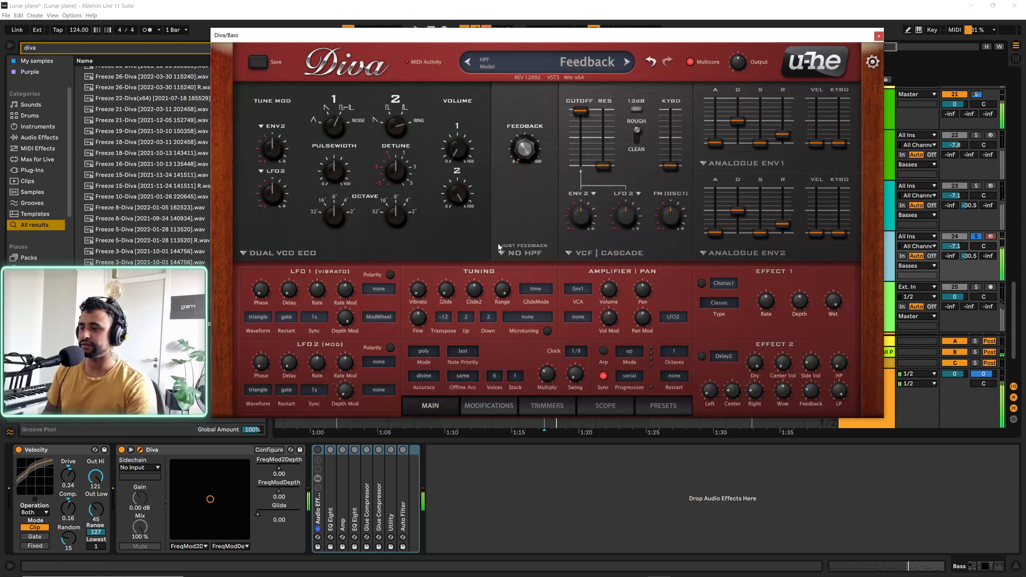
- Lower the Cascade filter's cutoff to the lower mid-range and raise the feedback above 20 while auditioning the bass
left_click_drag(582, 118, 580, 146)
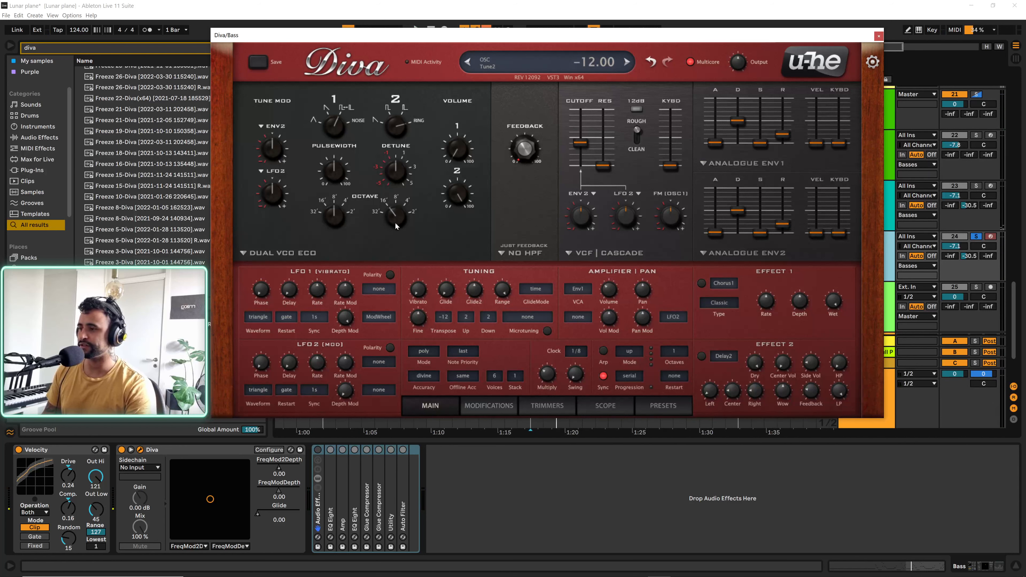
key("space")
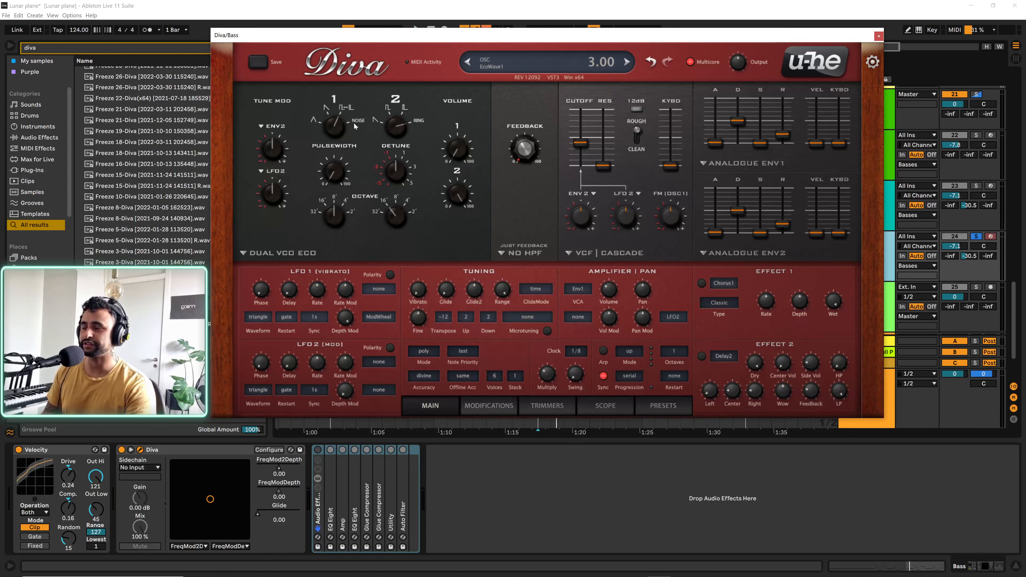
scroll(525, 148, "up", 4)
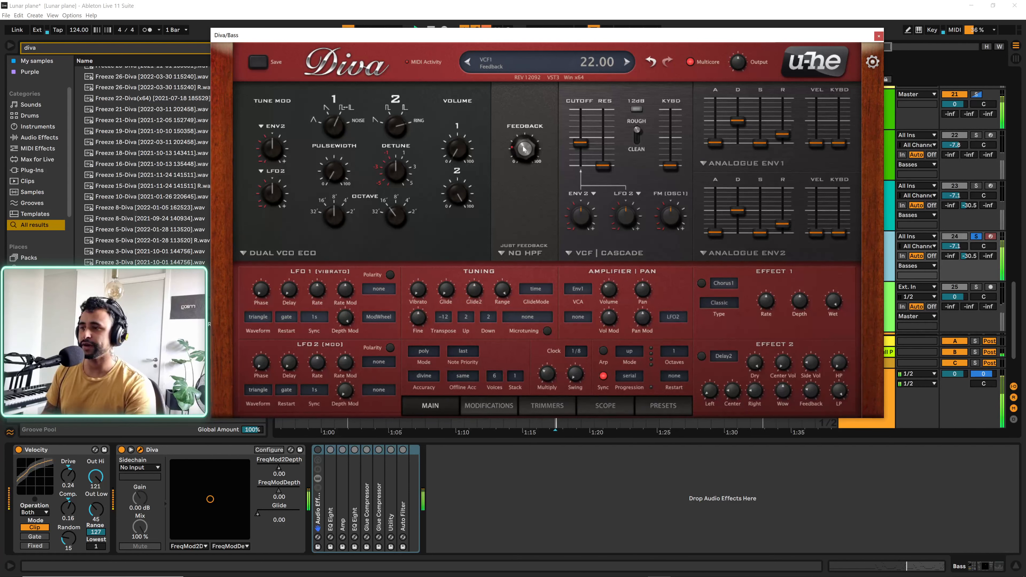
scroll(528, 154, "up", 2)
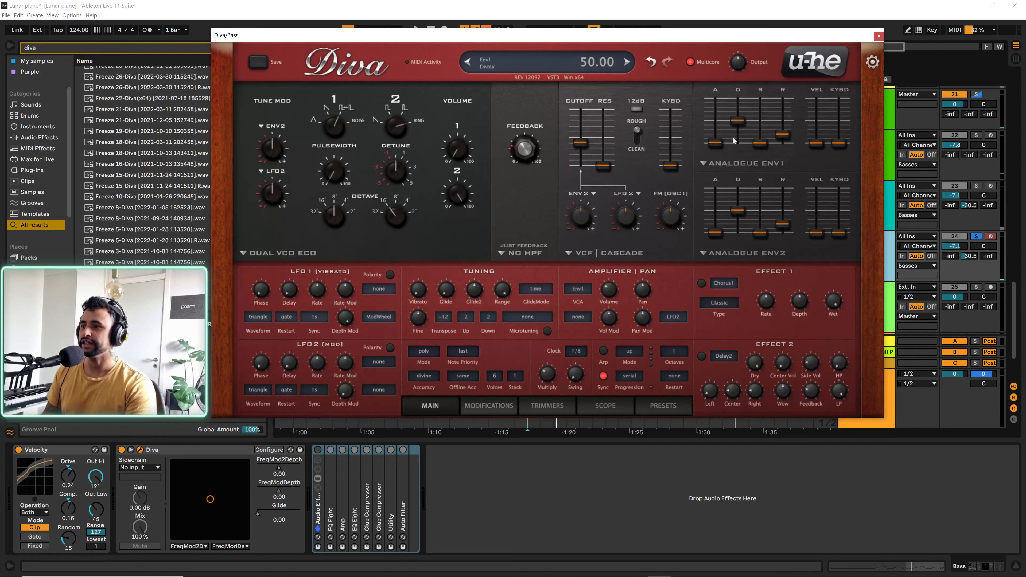
- Give Envelope 1 full sustain with minimum decay, and set LFO 2's filter modulation depth to 20
left_click_drag(764, 144, 744, 152)
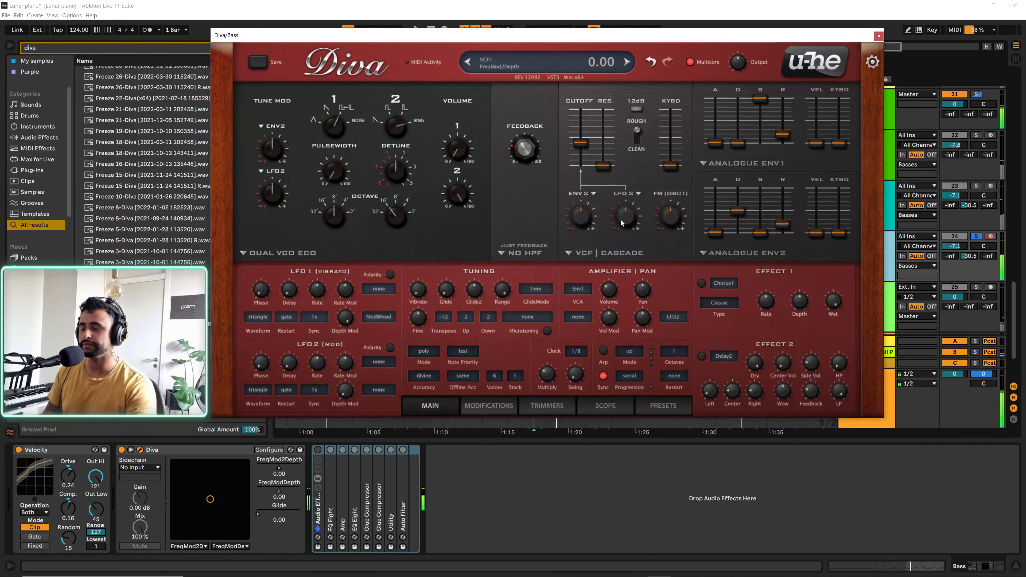
left_click_drag(624, 213, 624, 212)
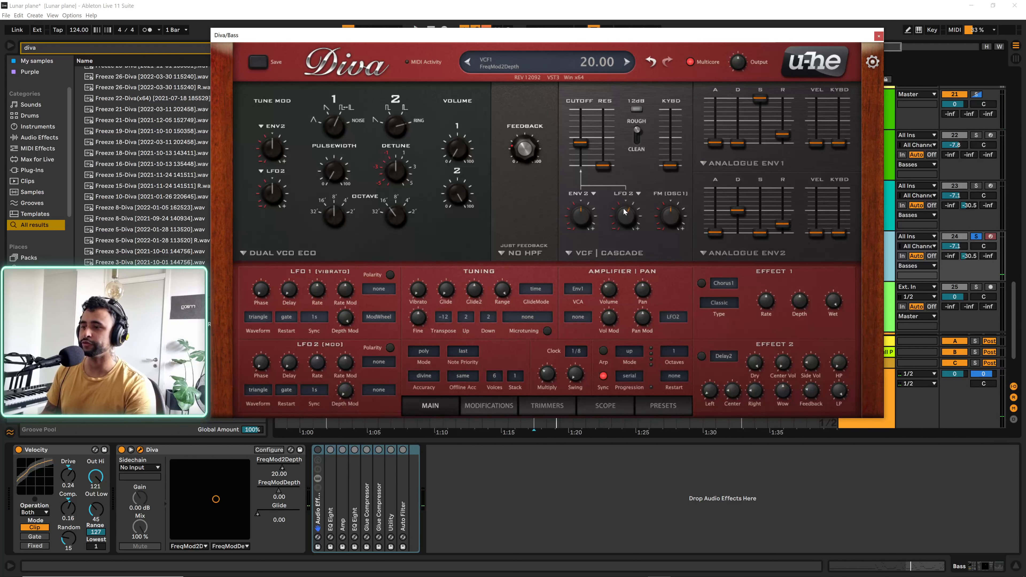
- Sync LFO 2 to 1/8 dot with a triangle waveform and switch its polarity on
left_click(258, 390)
left_click(303, 422)
left_click(312, 389)
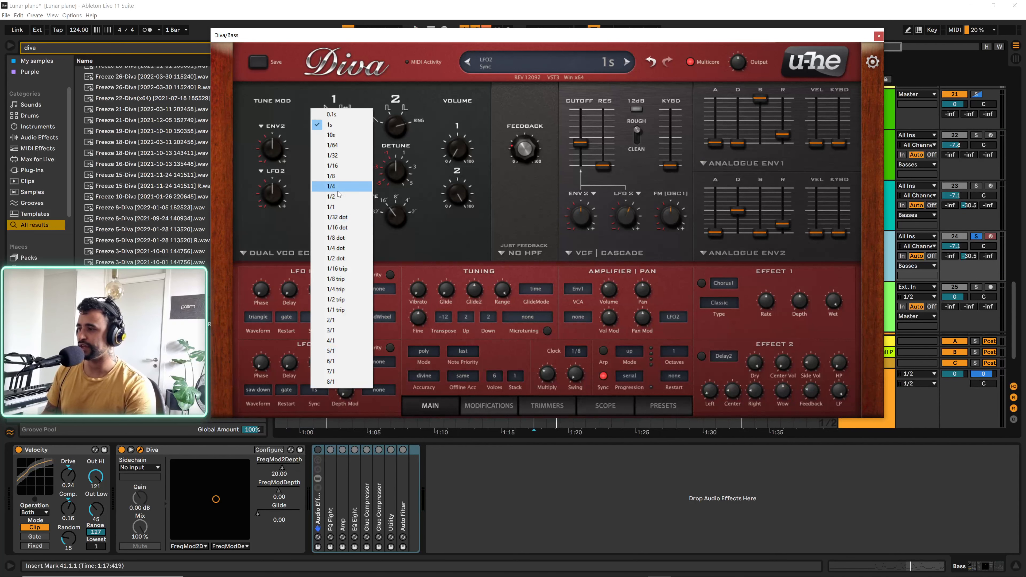
left_click(336, 237)
left_click(258, 390)
left_click(287, 405)
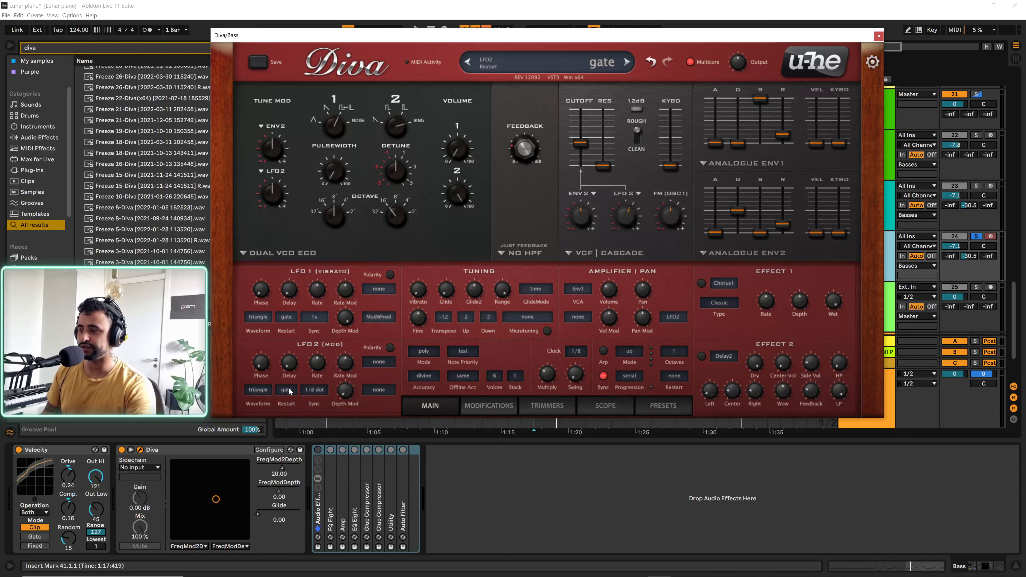
left_click(389, 349)
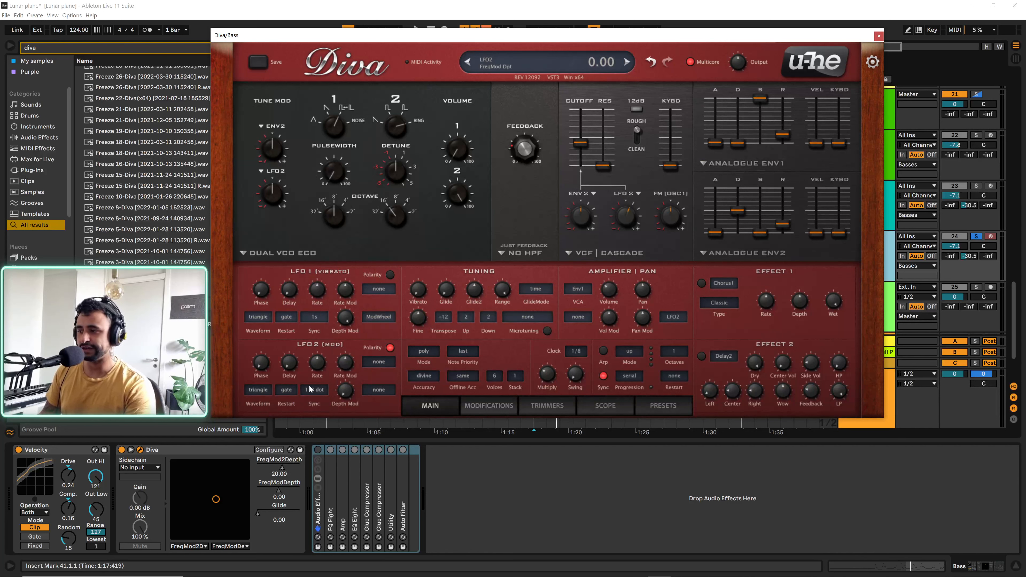
- Try the saw down waveform on LFO 2 during playback and go back to triangle
key("space")
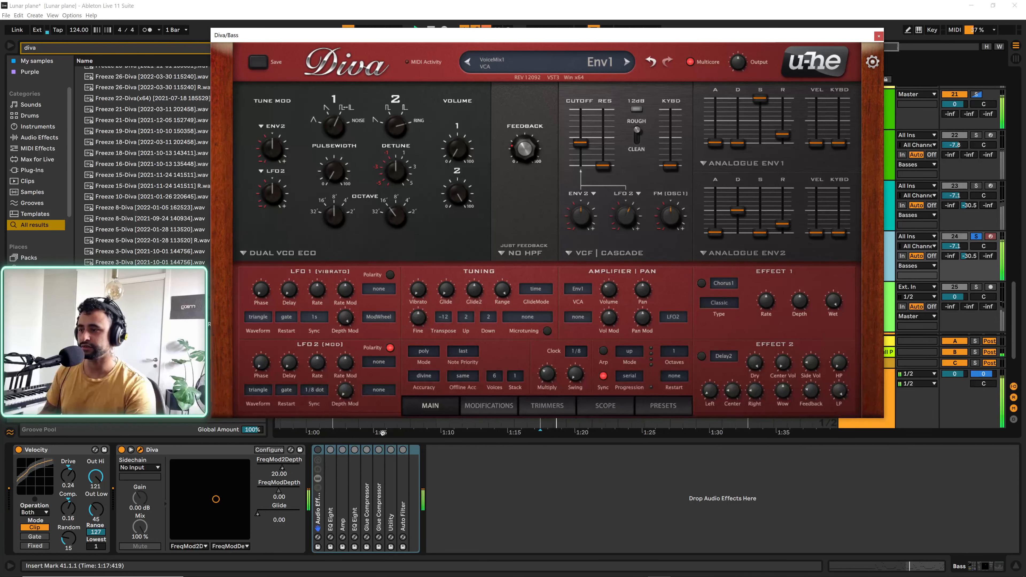
left_click(263, 389)
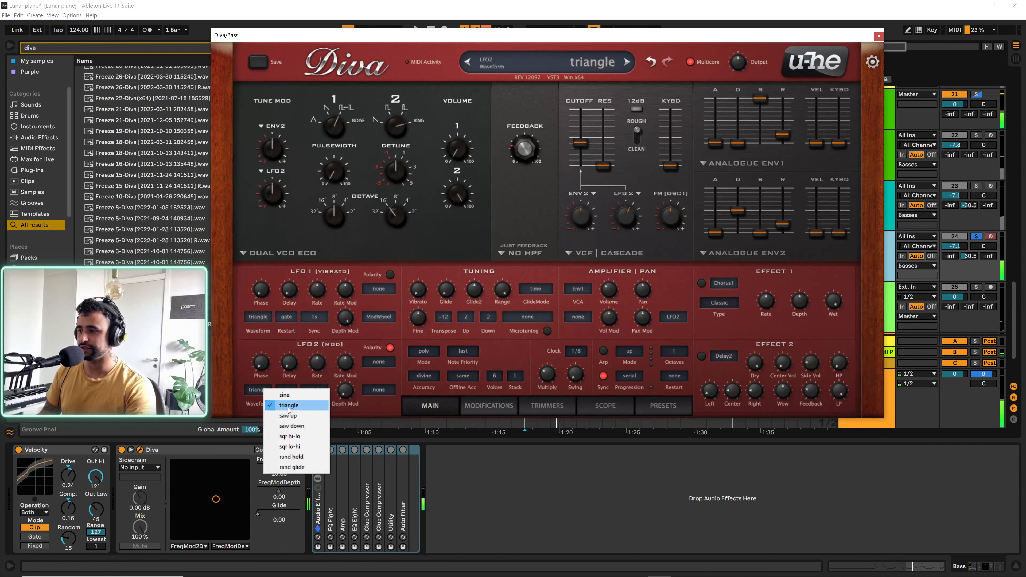
left_click(292, 426)
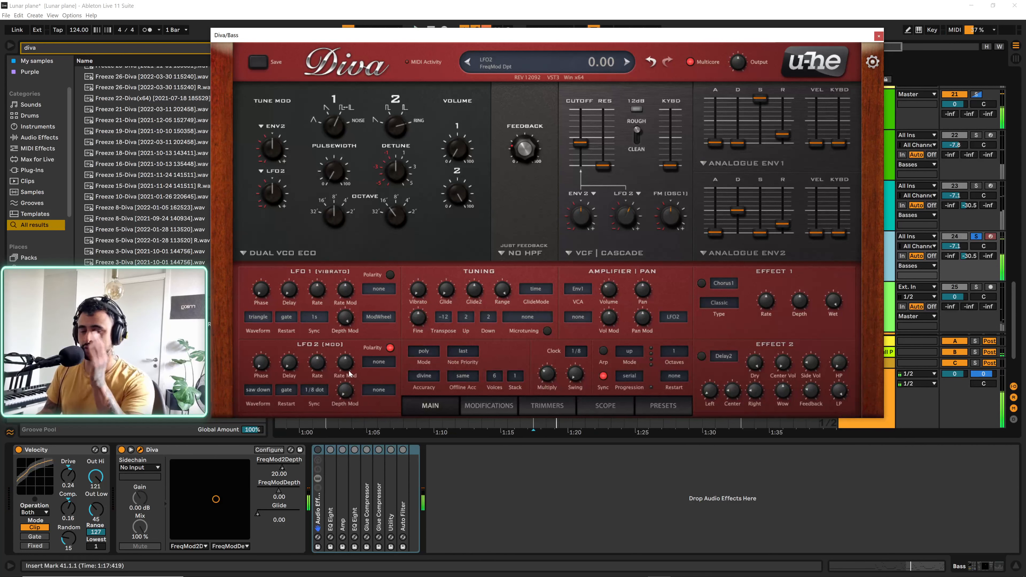
left_click(261, 390)
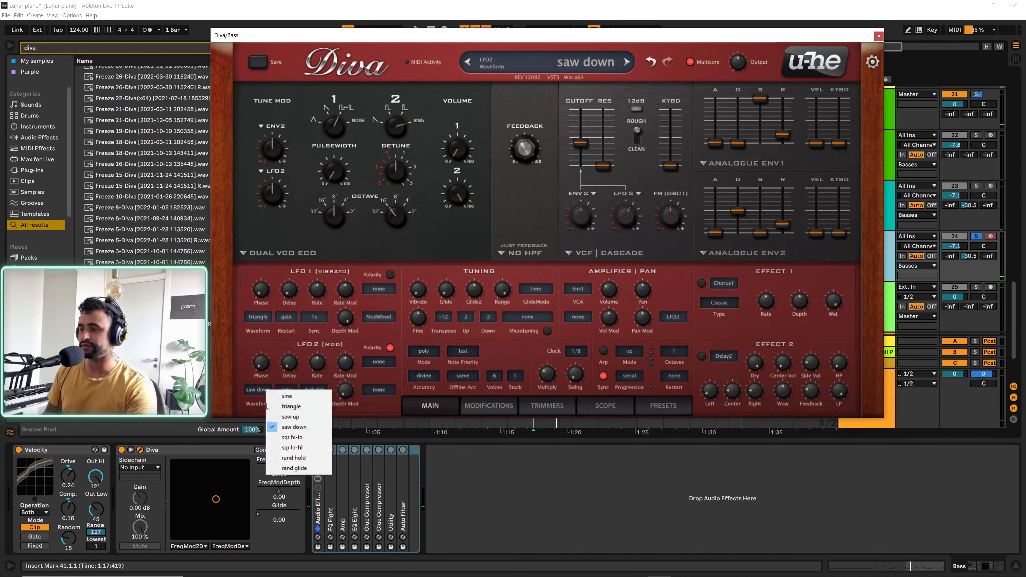
left_click(296, 407)
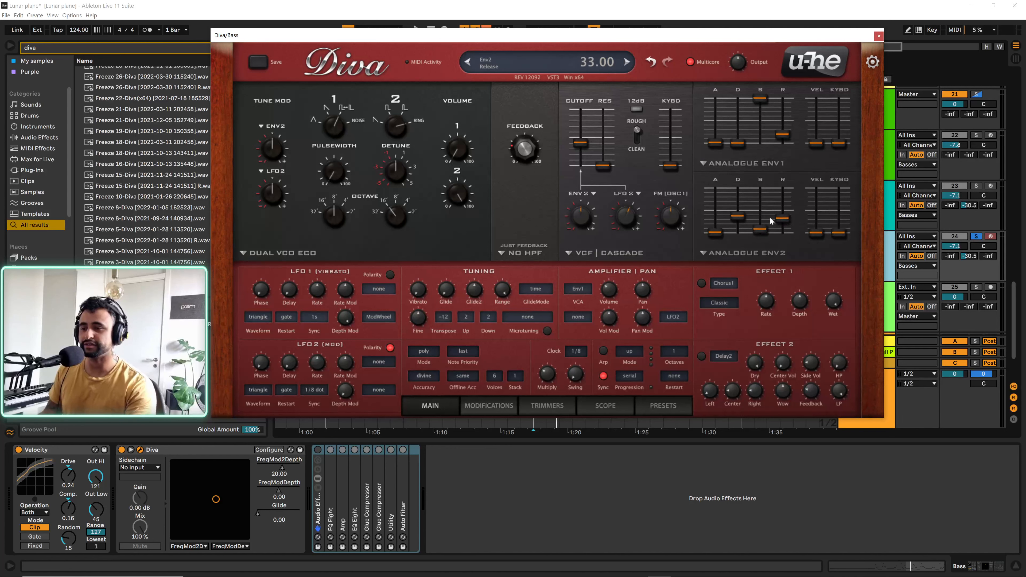
- Shape Envelope 2 with a release of 33, set its filter modulation depth to 26, and raise its velocity and keyboard amounts
left_click_drag(577, 225, 569, 216)
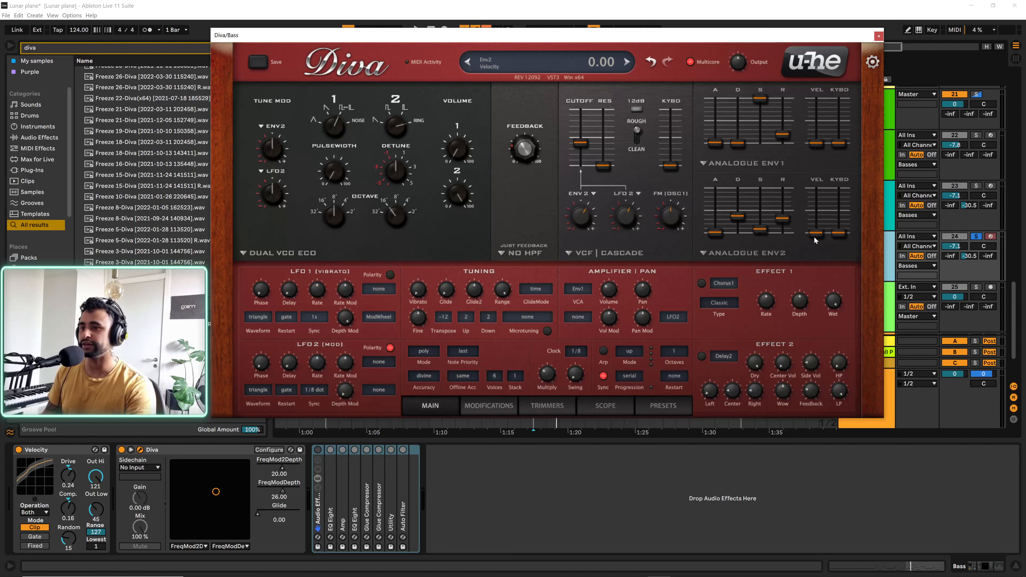
left_click_drag(817, 239, 832, 221)
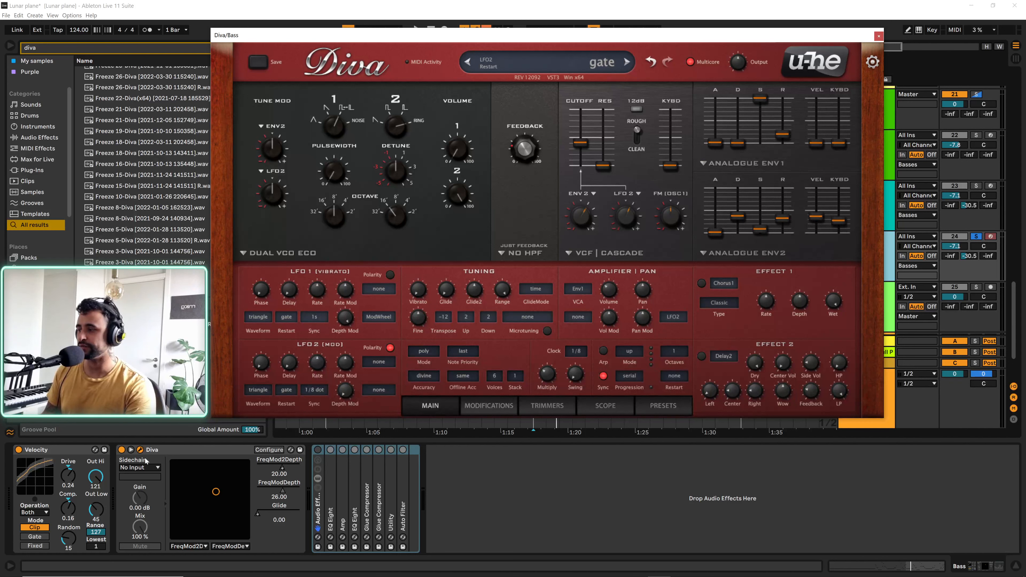
left_click(46, 450)
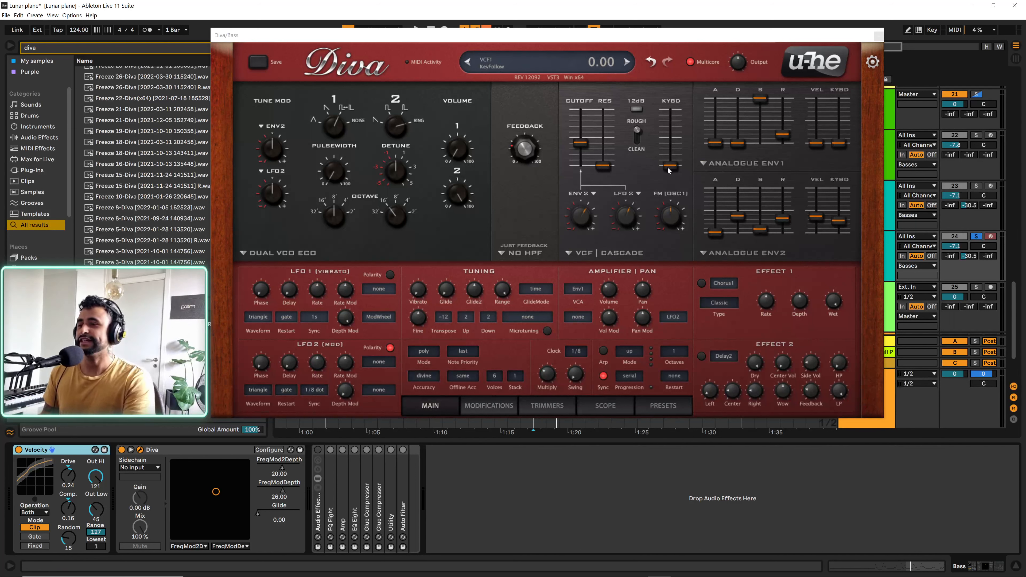
- Raise the Cascade filter's keyboard tracking to about one third and play the bass
left_click_drag(672, 172, 676, 127)
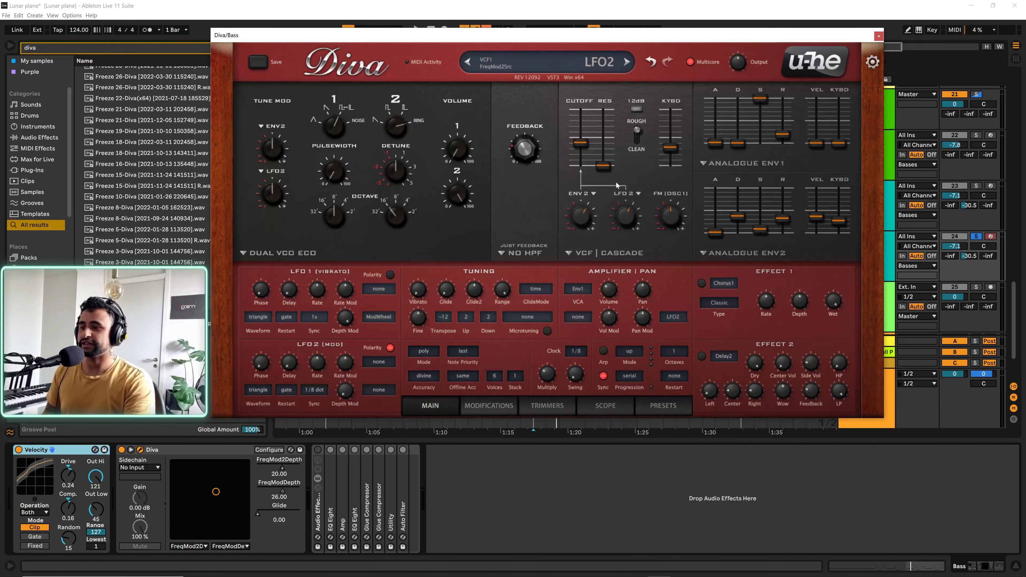
key("space")
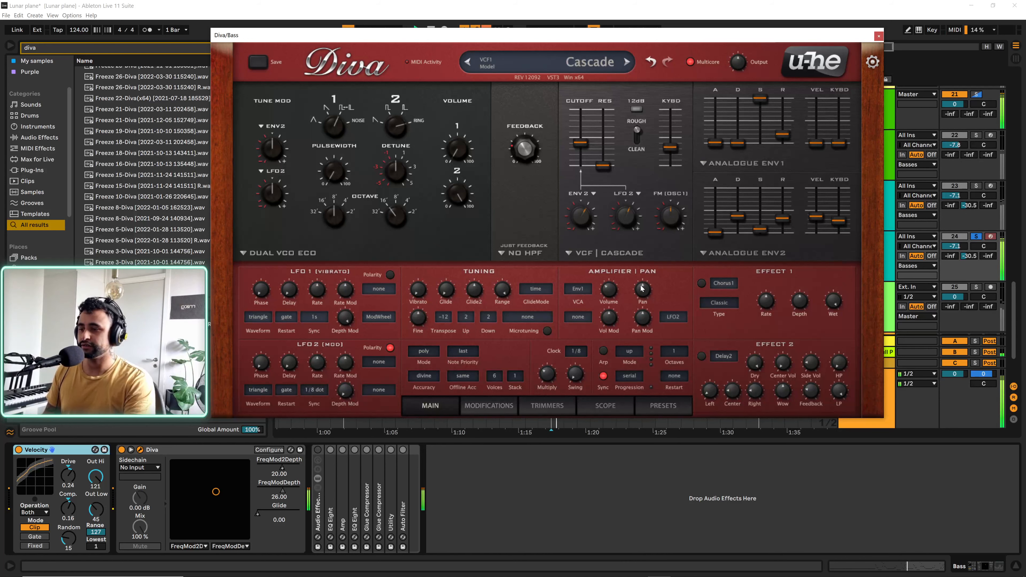
- Close Diva to view the arrangement during playback, and reopen it on the duplicated Bass track
left_click(878, 36)
left_click(575, 314)
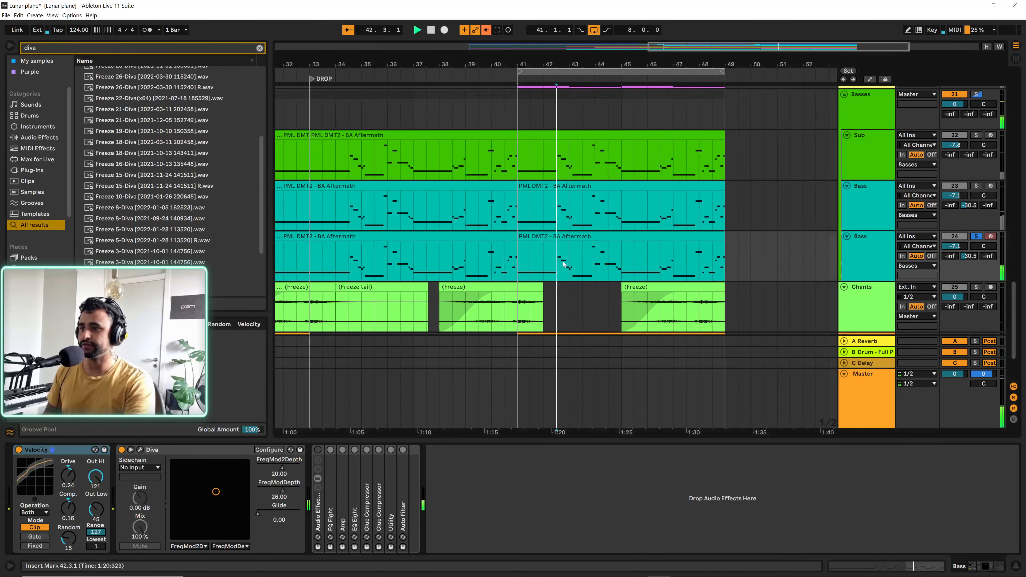
left_click(874, 261)
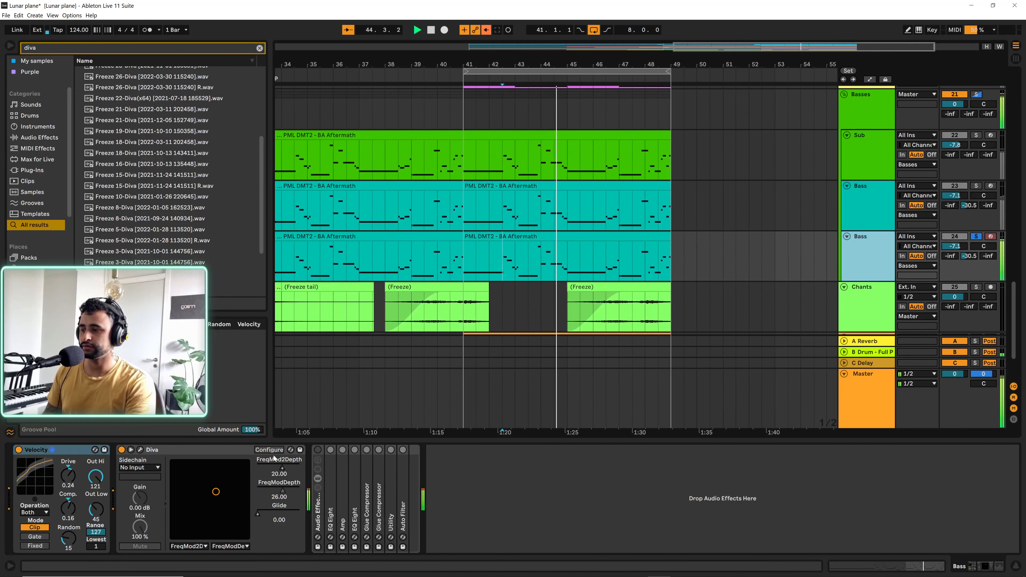
left_click(140, 450)
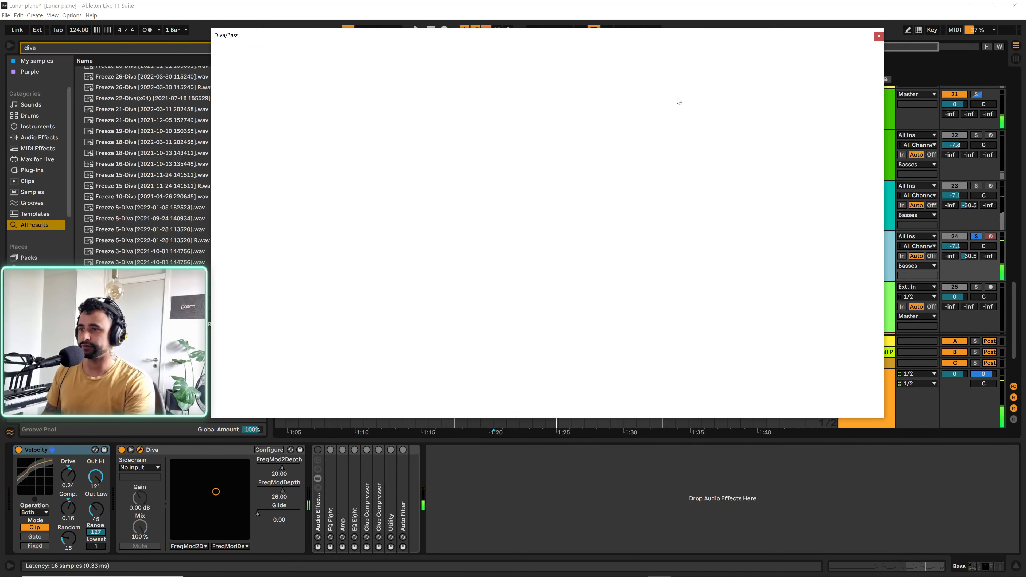
- Set the Cascade filter's LFO 2 modulation depth to 12 and shape Envelope 2 with a decay of 34 and minimum sustain
mouse_move(733, 66)
left_mouse_down()
mouse_move(730, 79)
mouse_move(740, 56)
left_mouse_up()
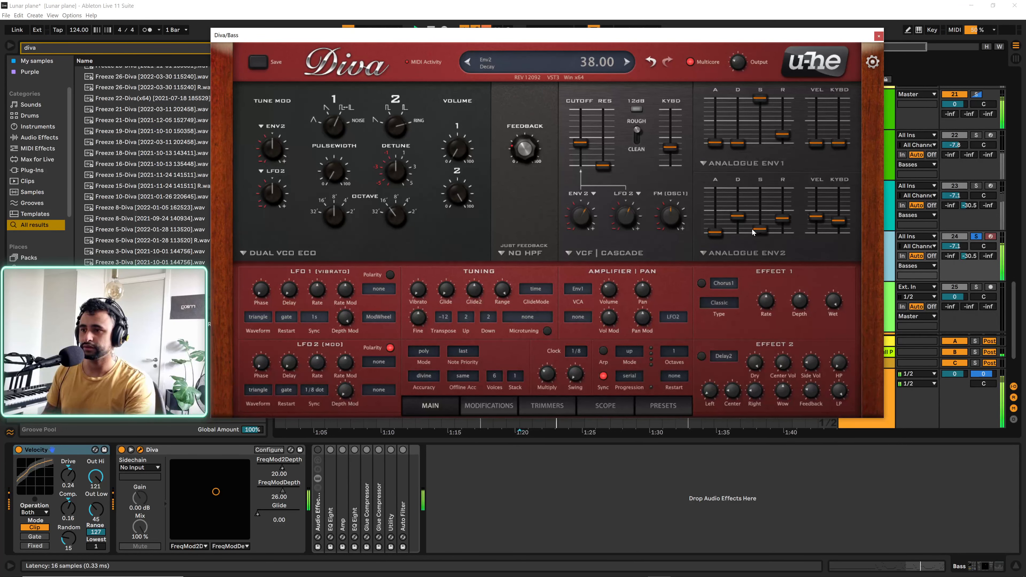
key("space")
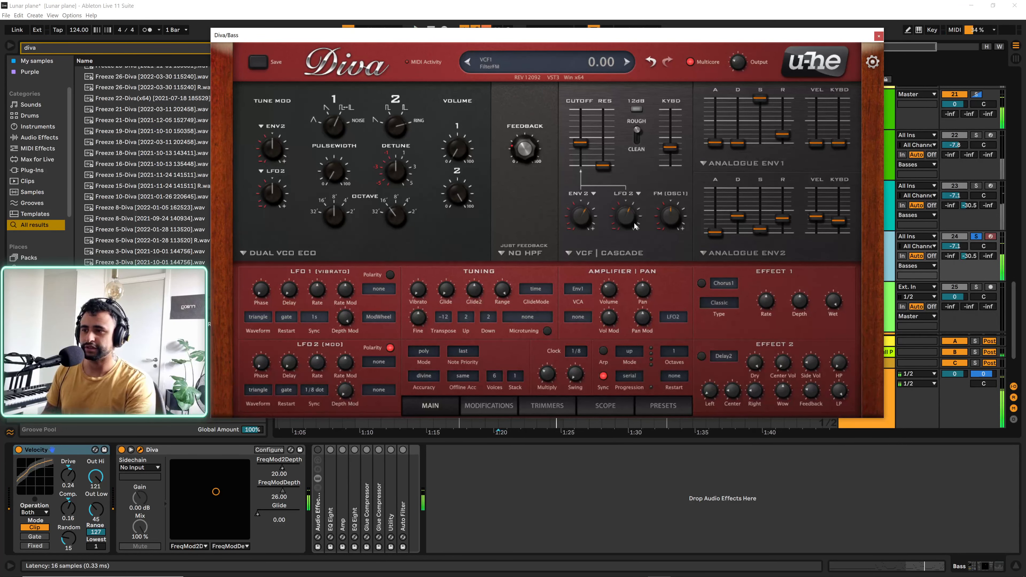
left_click_drag(630, 211, 630, 214)
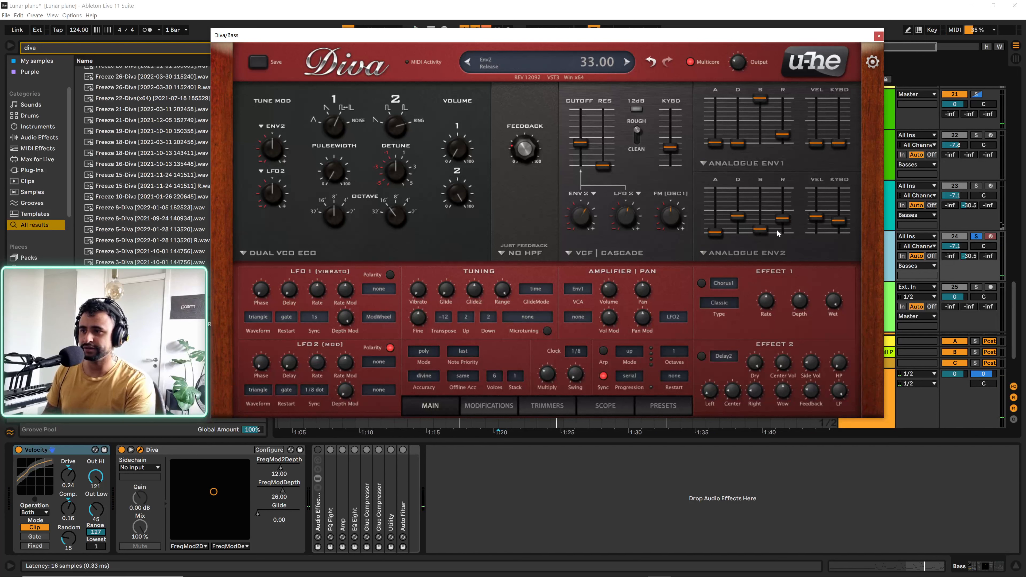
left_click_drag(762, 230, 762, 233)
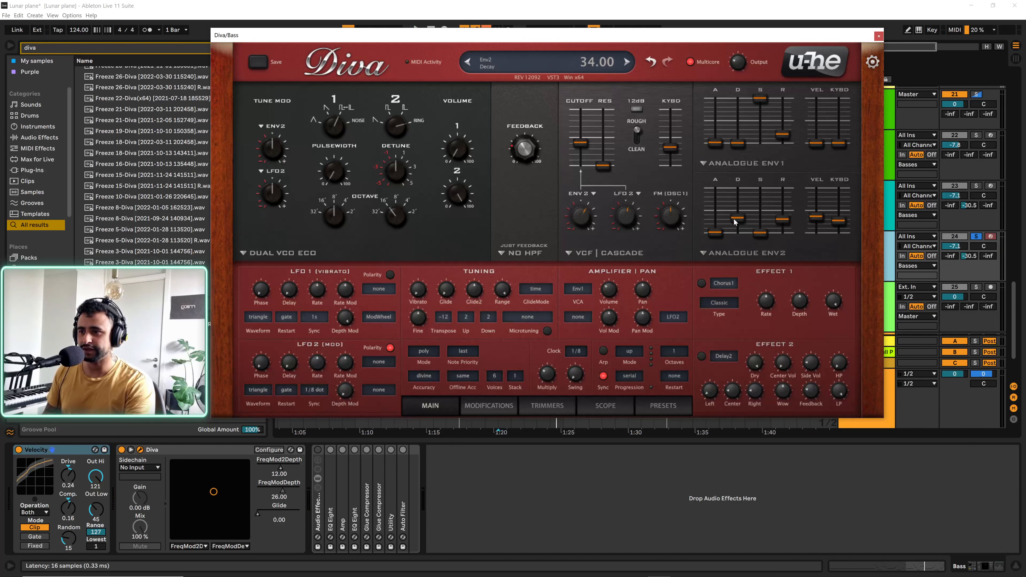
key("space")
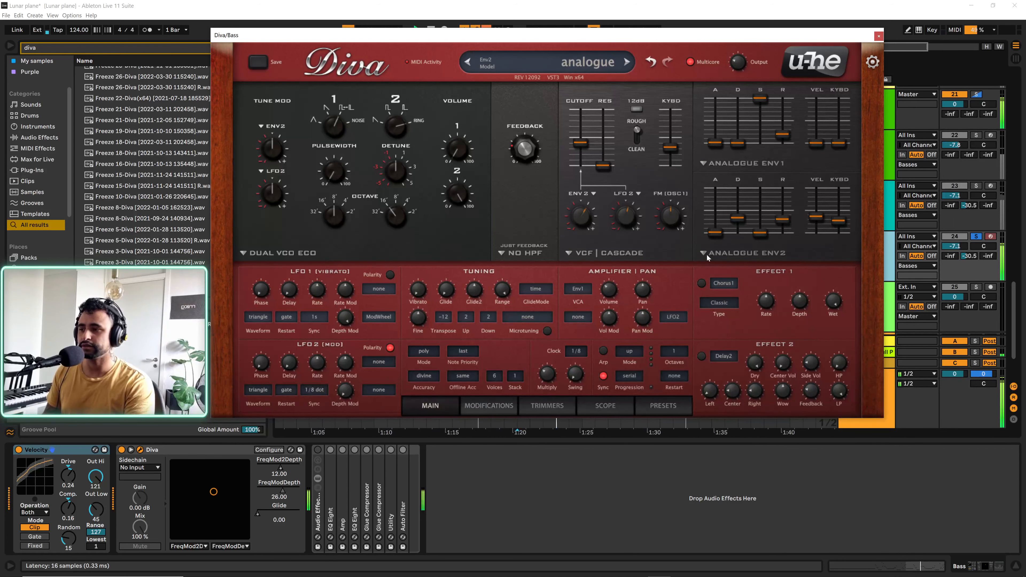
- Set Diva's voice mode to mono with 4 voices and a stack of 3, and set the main output to 52
left_click(424, 352)
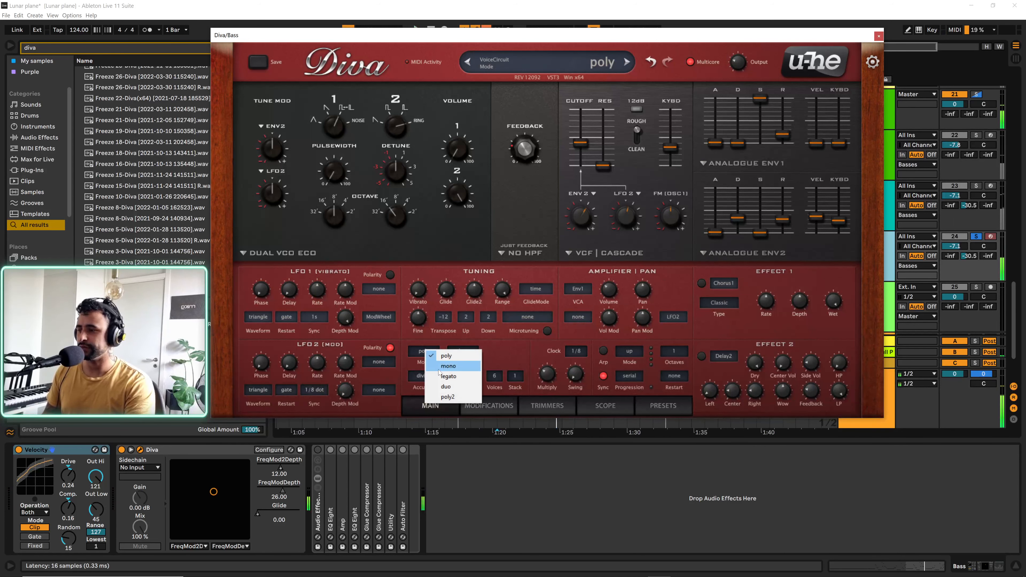
left_click(439, 368)
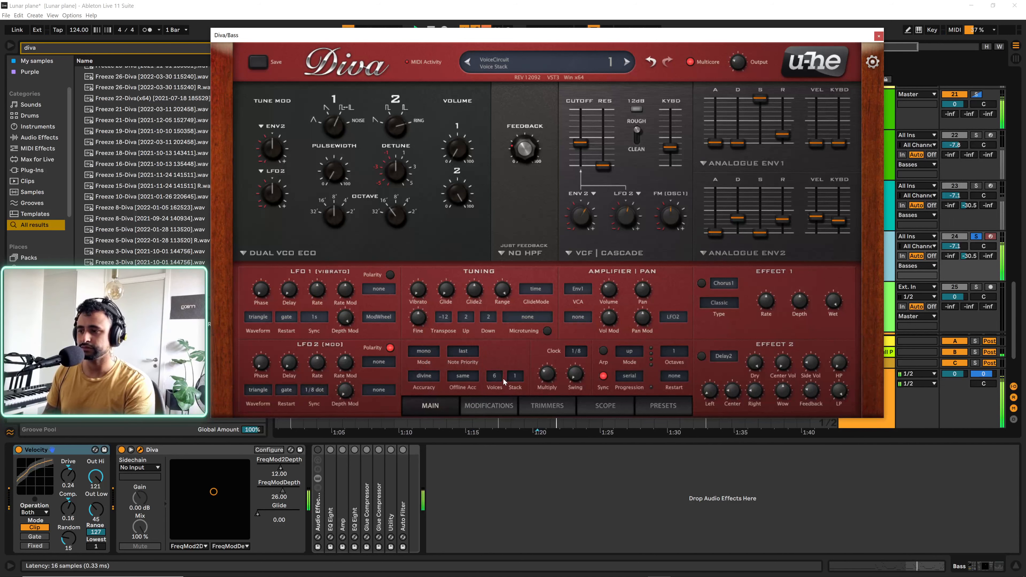
left_click(494, 376)
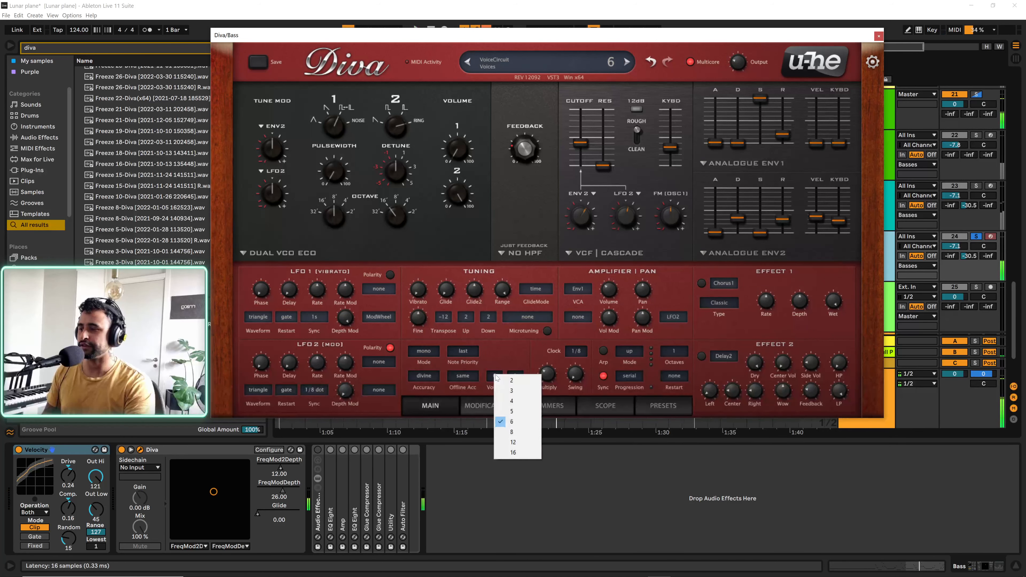
left_click(505, 404)
left_click(514, 377)
left_click(528, 401)
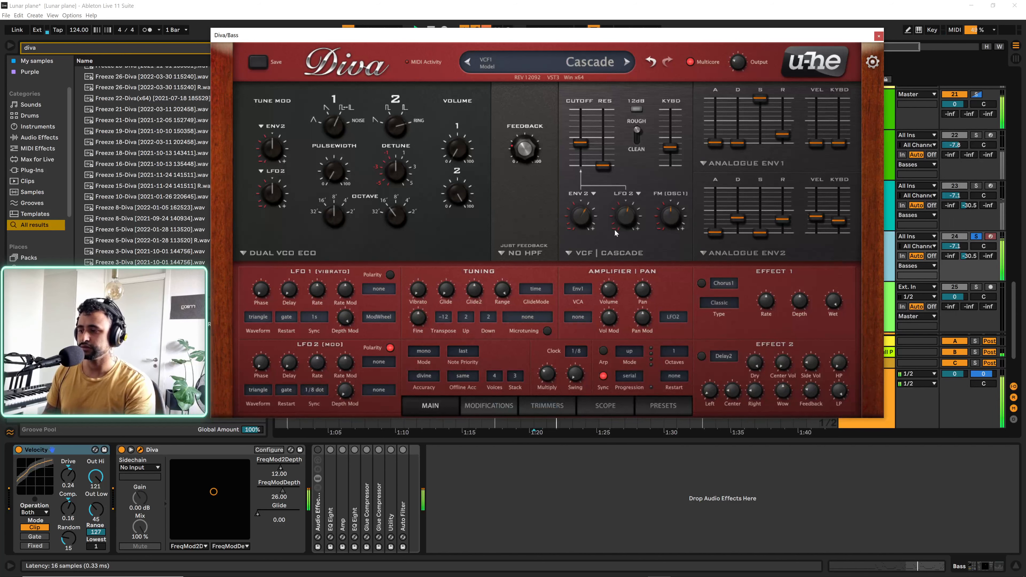
left_click_drag(741, 72, 741, 85)
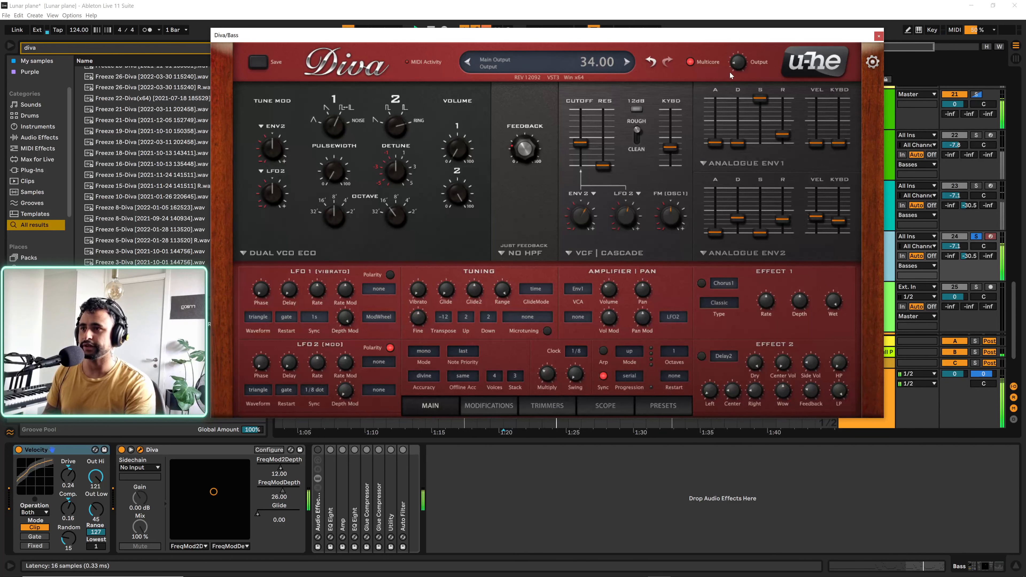
scroll(735, 64, "up", 3)
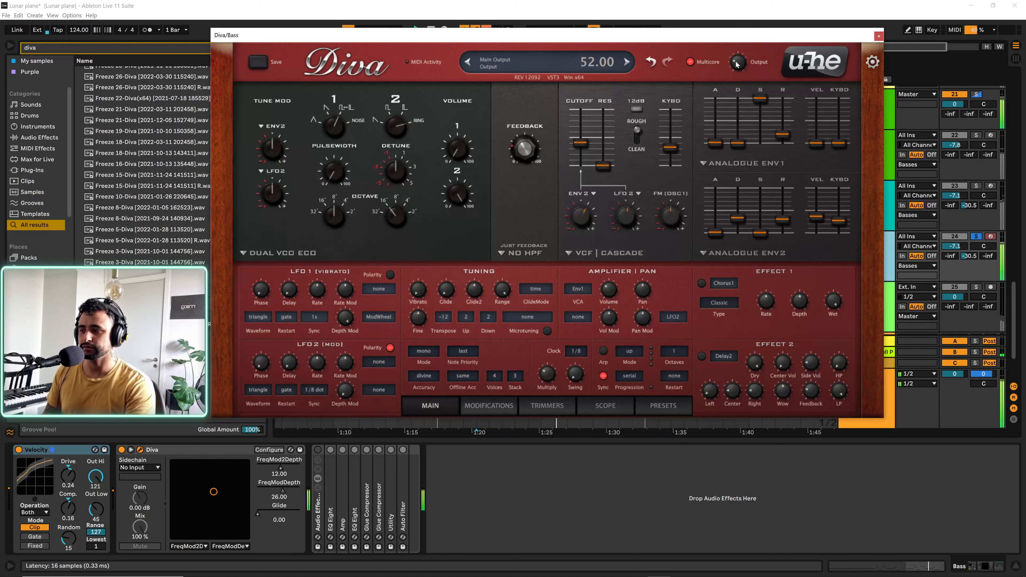
- Load Plate1 as Effect 1 and enable Delay2 as Effect 2, adjusting the delay's side volume while the bass plays
left_click(723, 283)
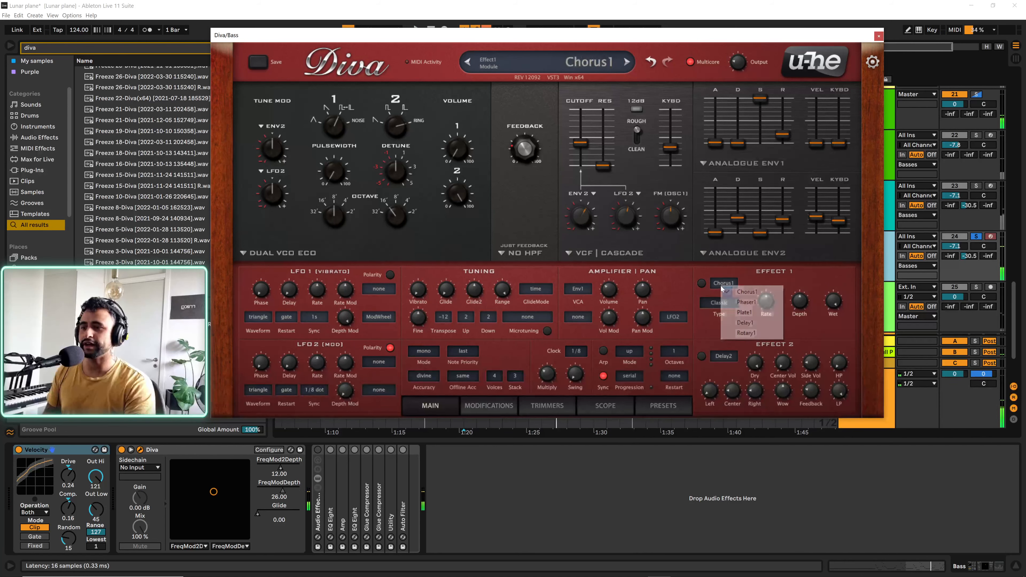
left_click(739, 313)
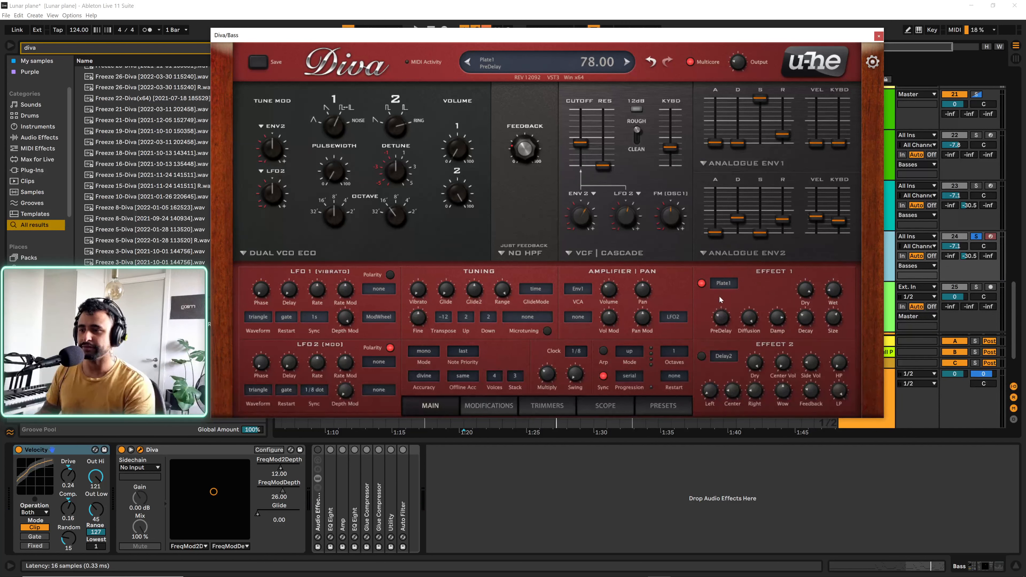
key("space")
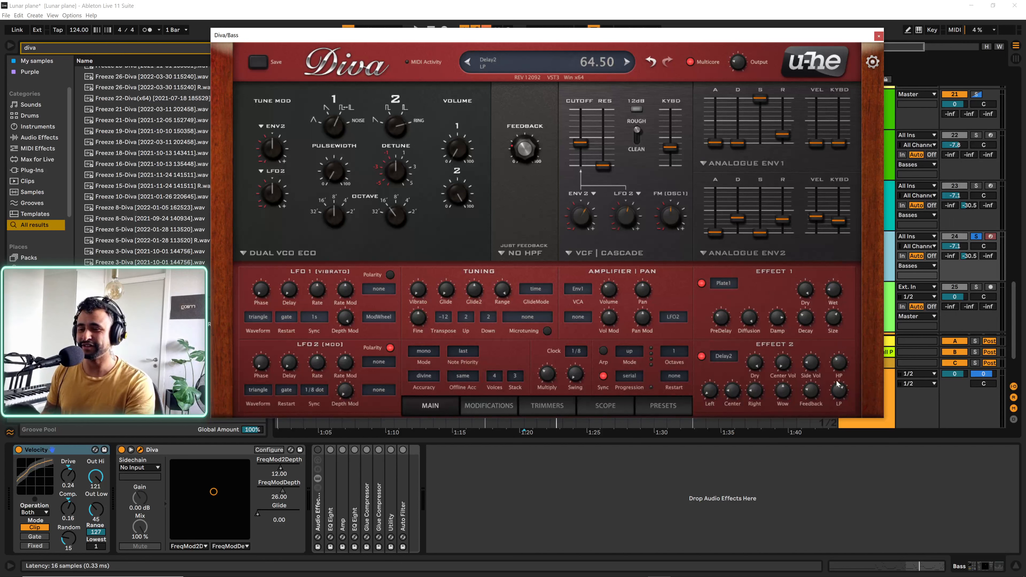
key("space")
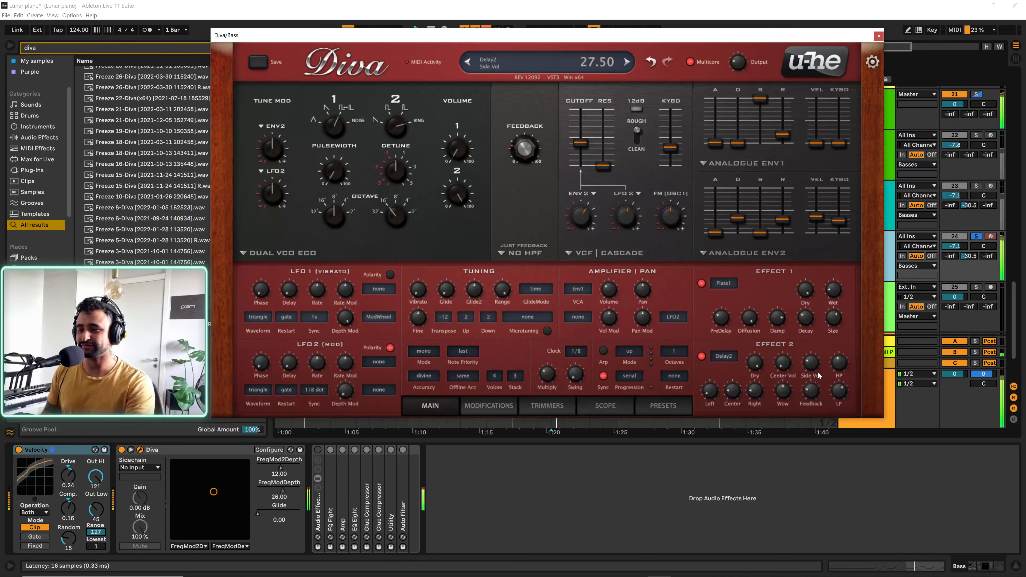
mouse_move(812, 361)
left_mouse_down()
mouse_move(843, 371)
mouse_move(819, 388)
left_mouse_up()
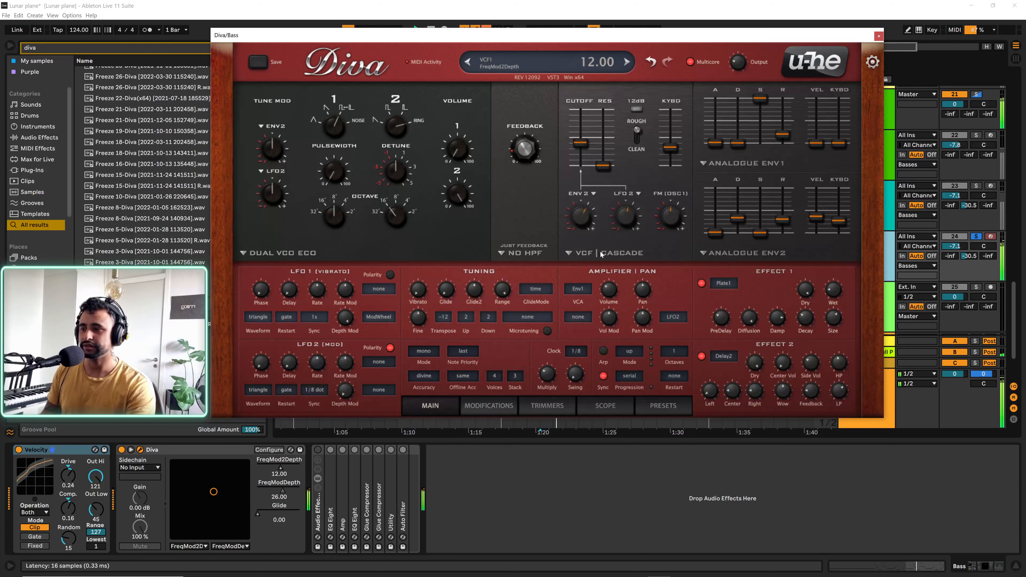
- Close Diva and activate the Bass track's Audio Effect Rack with only its first EQ Eight unfolded and on, bypassing the devices after it
left_click(879, 36)
left_click(319, 449)
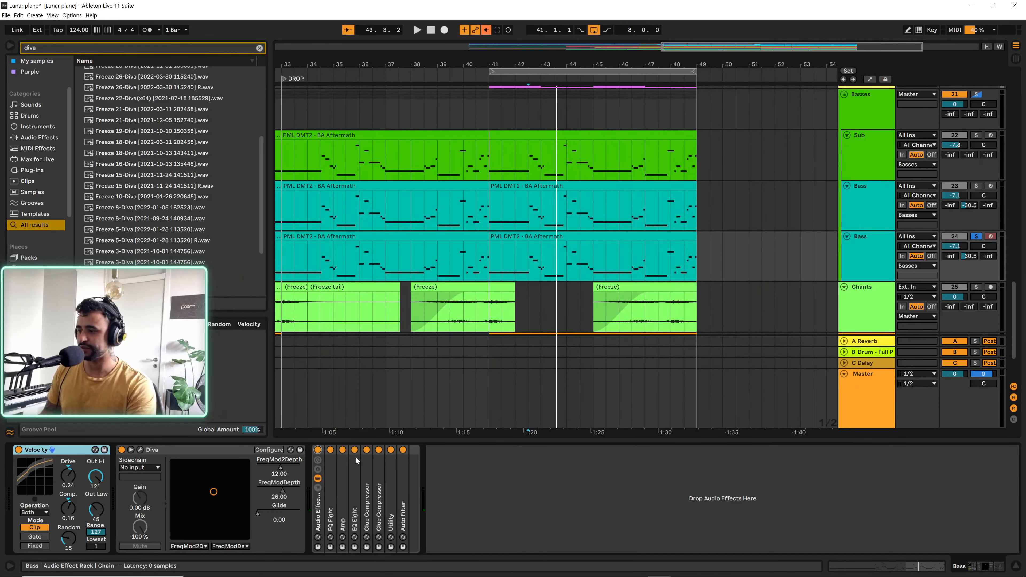
double_click(331, 486)
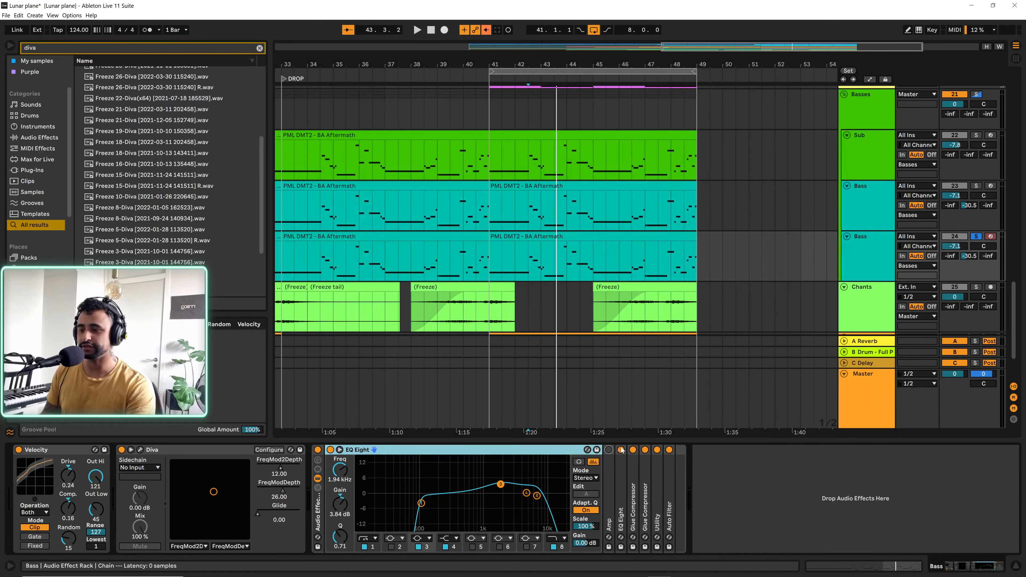
left_click(669, 449)
key("space")
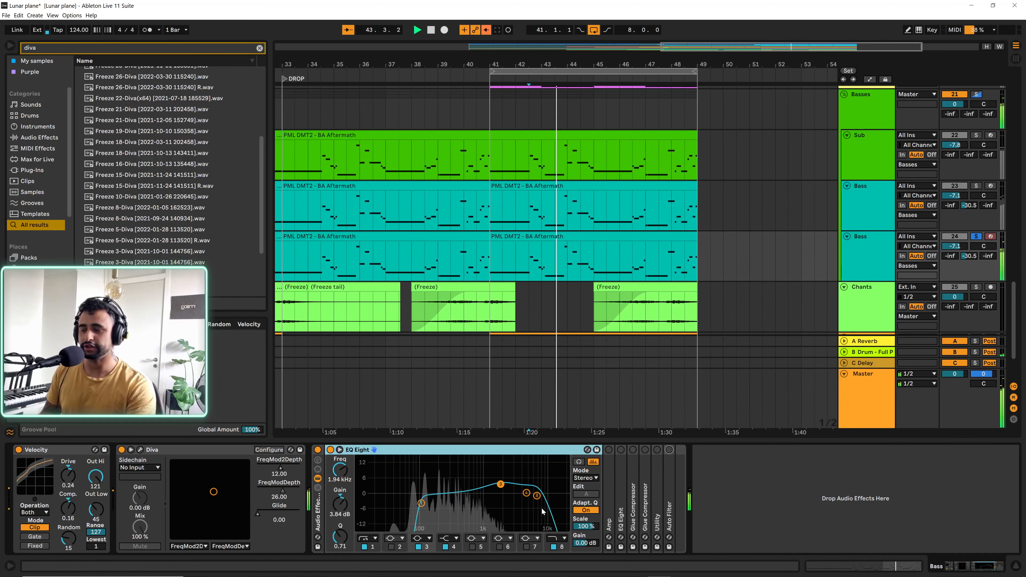
- Solo the Sub track together with the duplicated Bass track and listen to both
left_click(976, 136, "ctrl")
key("space")
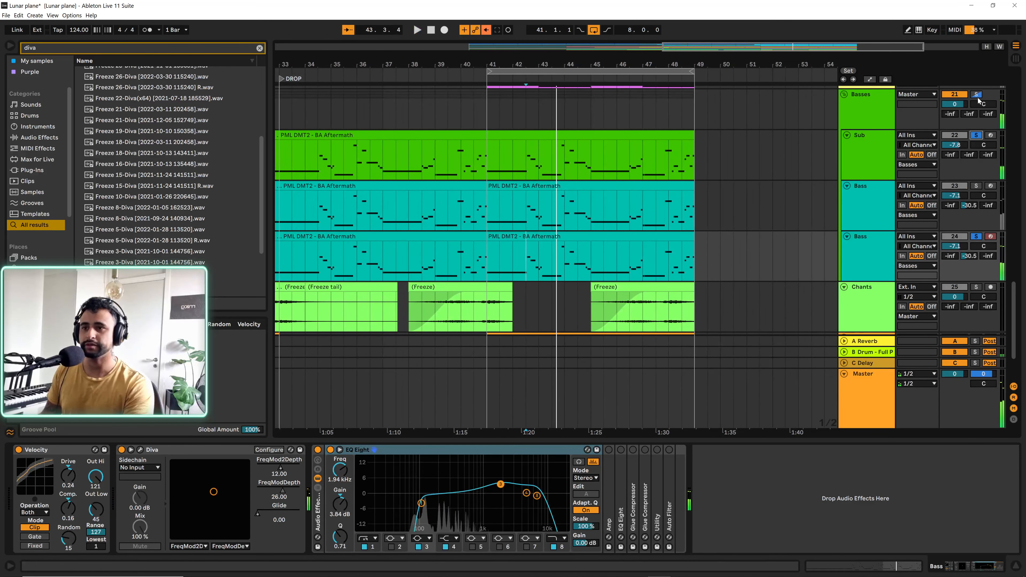
key("space")
key("space")
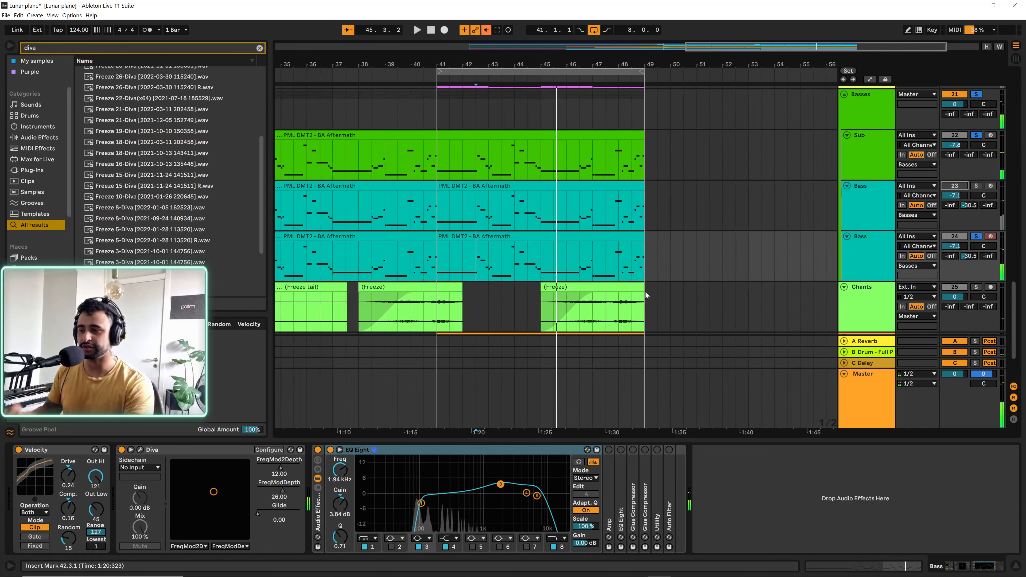
- Turn on and unfold the Amp and the second EQ Eight in the duplicated Bass track's rack, auditioning them with the sub
left_click(880, 255)
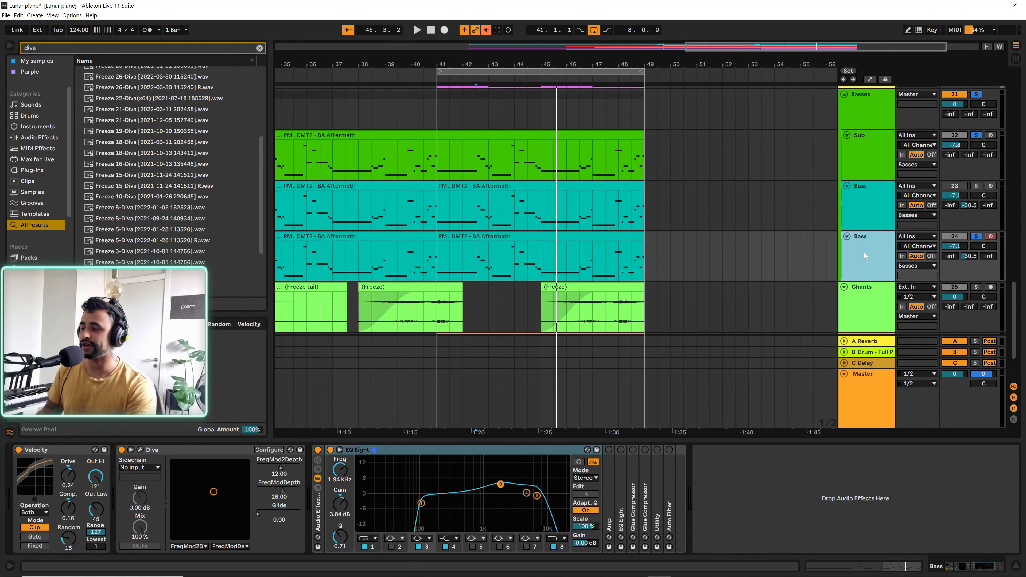
double_click(610, 468)
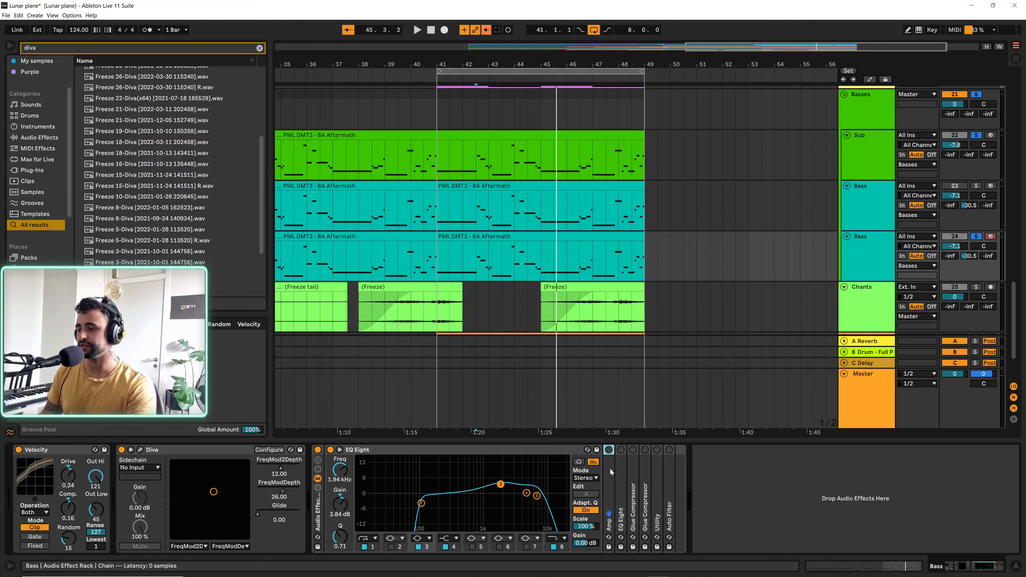
left_click(608, 450)
key("space")
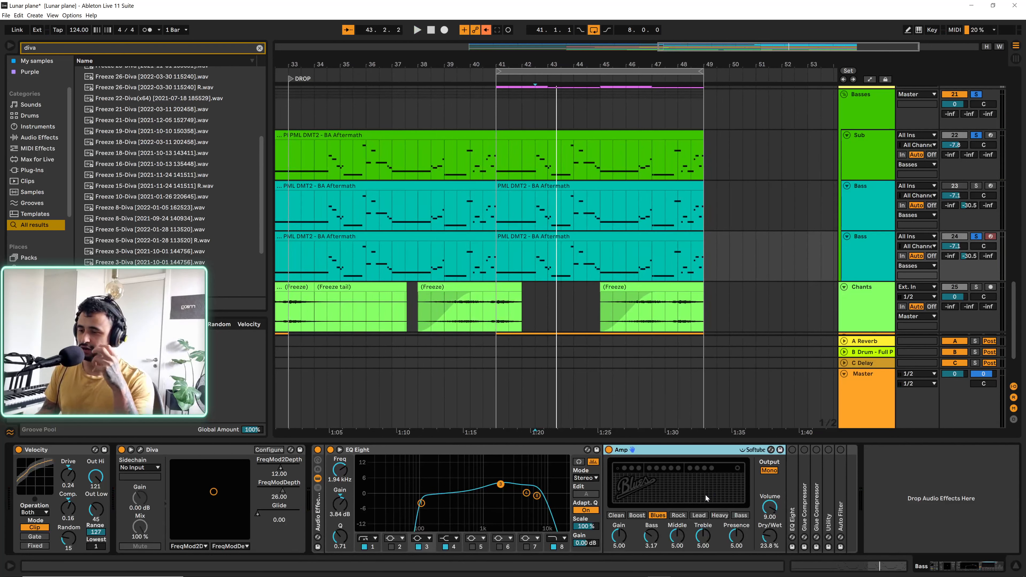
key("space")
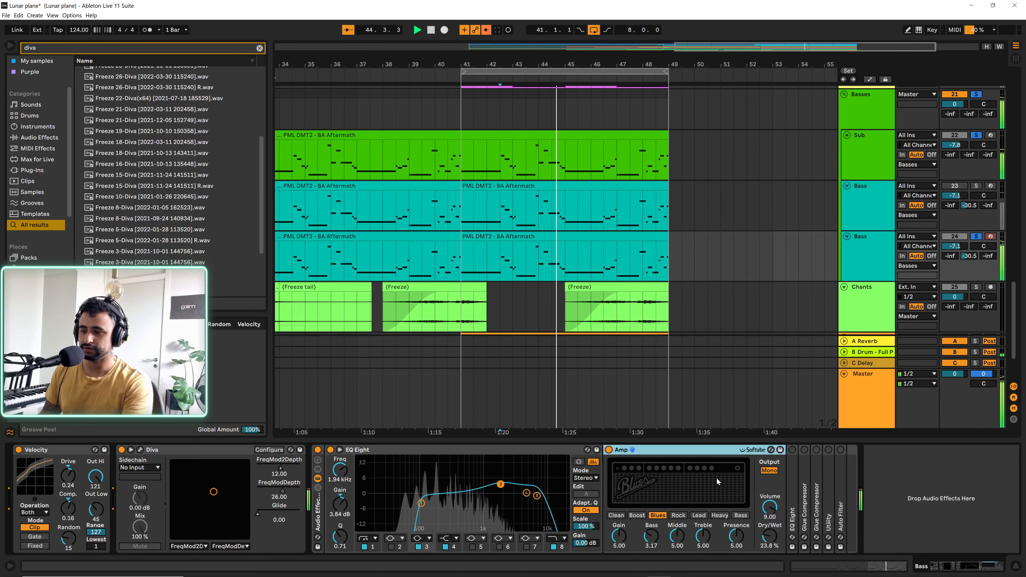
double_click(793, 465)
left_click(793, 451)
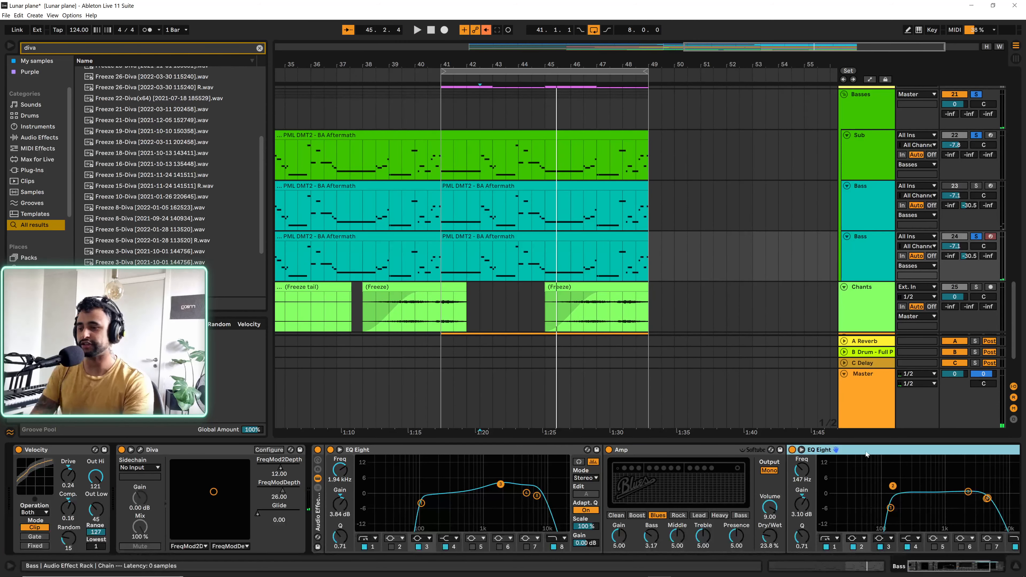
- Turn on and unfold the rack's two Glue Compressors, Utility and Auto Filter, and play the bass through them
key("Right")
key("Right")
key("Right")
key("Right")
key("Right")
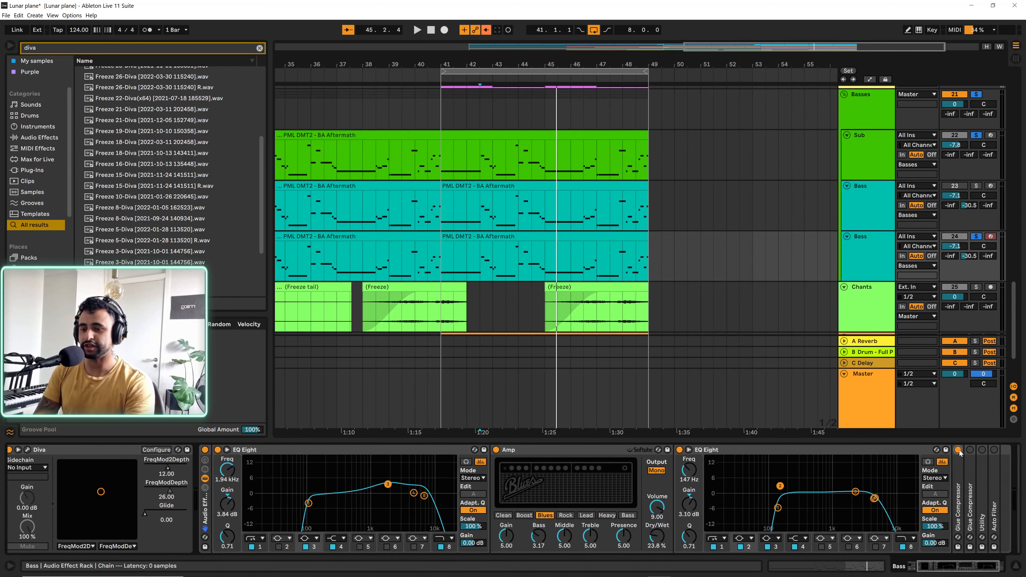
double_click(962, 470)
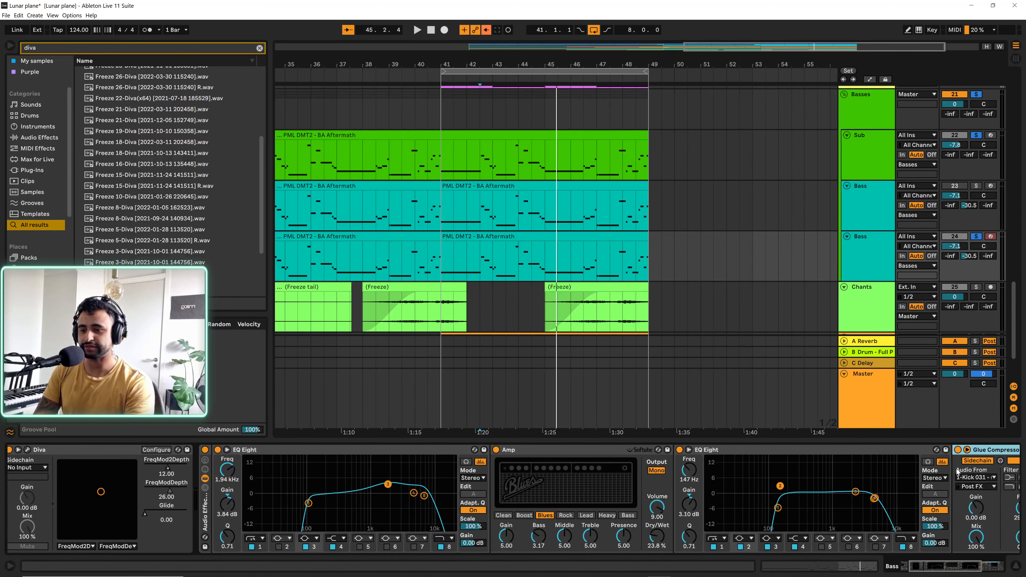
scroll(963, 475, "right", 1)
scroll(894, 471, "left", 2)
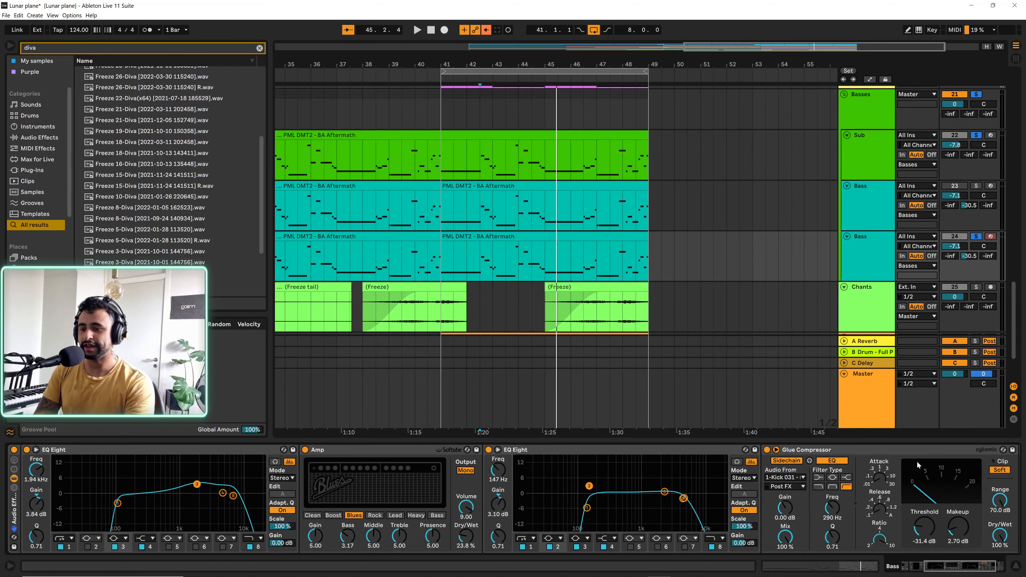
scroll(917, 465, "right", 1)
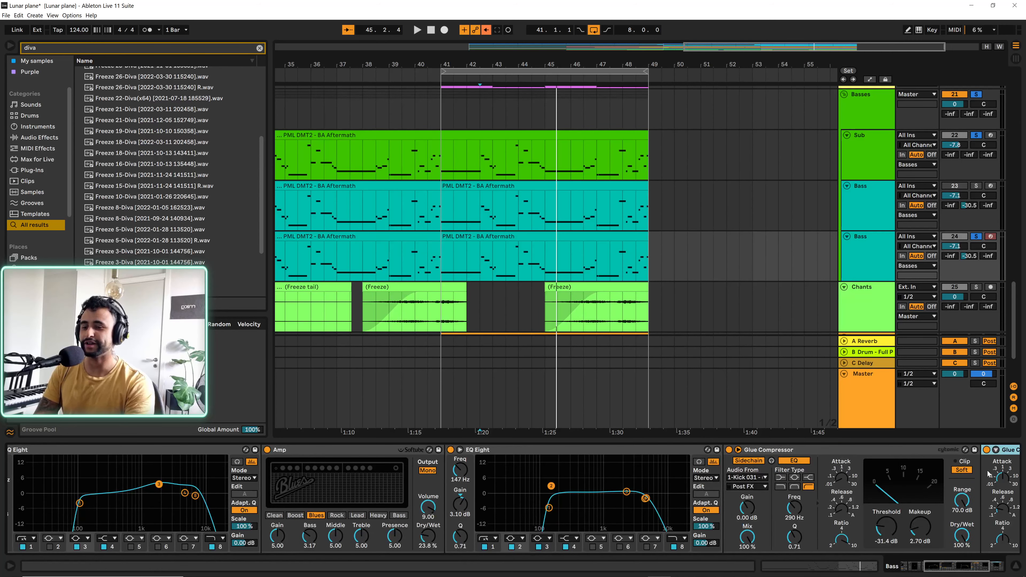
scroll(978, 477, "right", 4)
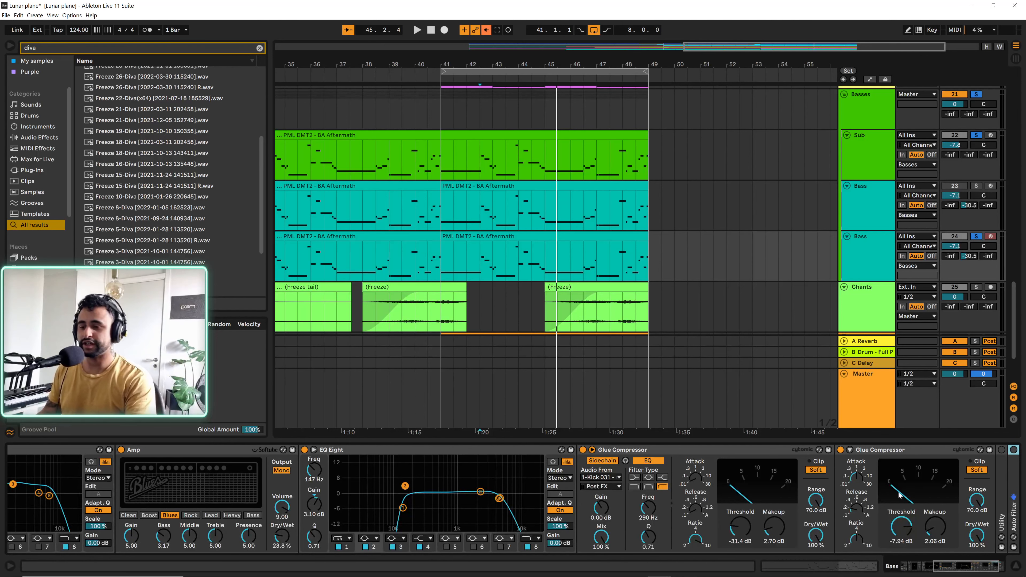
key("space")
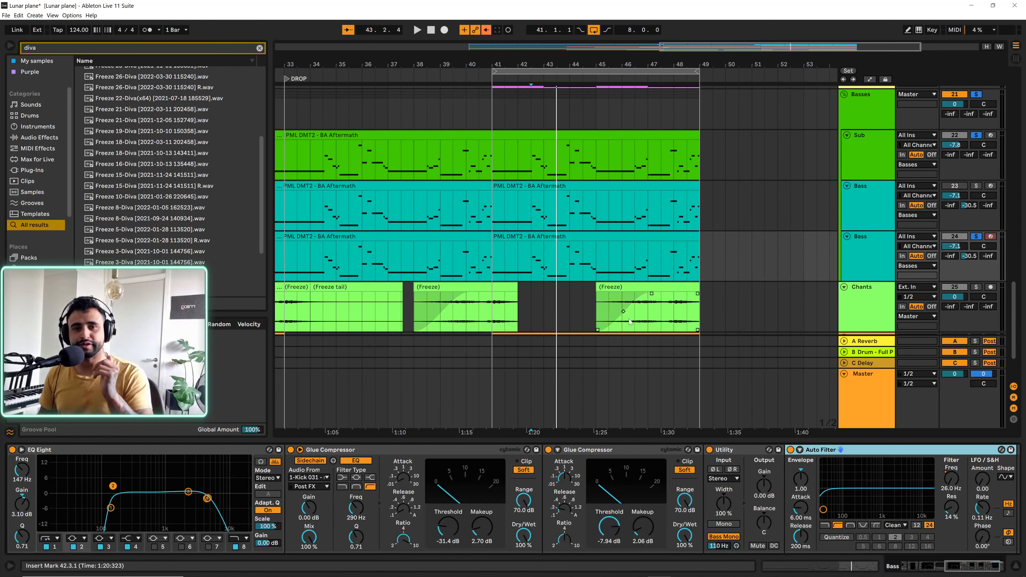
- Play the fully processed bass with the sub, and solo the Kick track along with them
key("space")
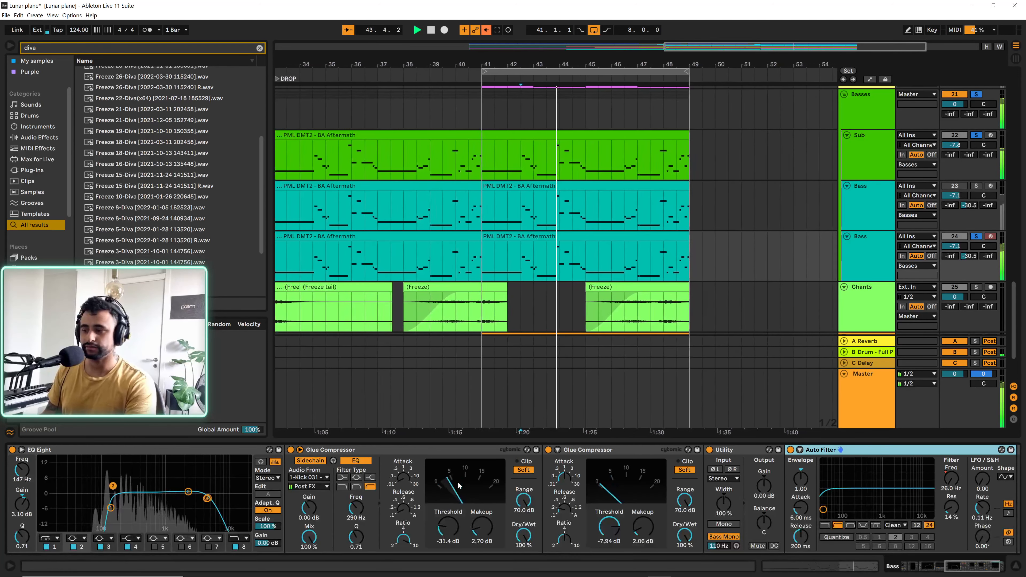
scroll(964, 95, "up", 8)
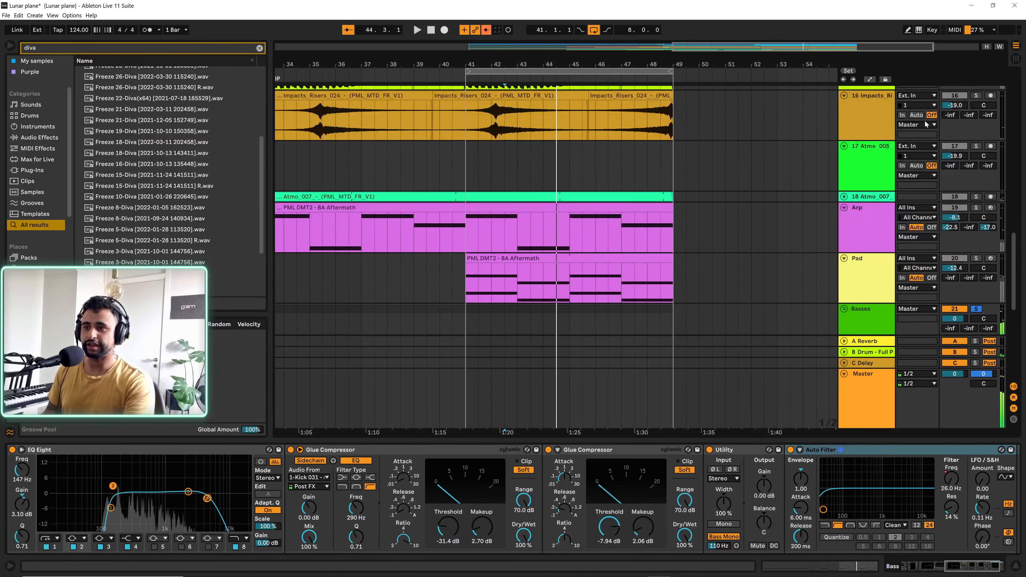
scroll(964, 94, "up", 10)
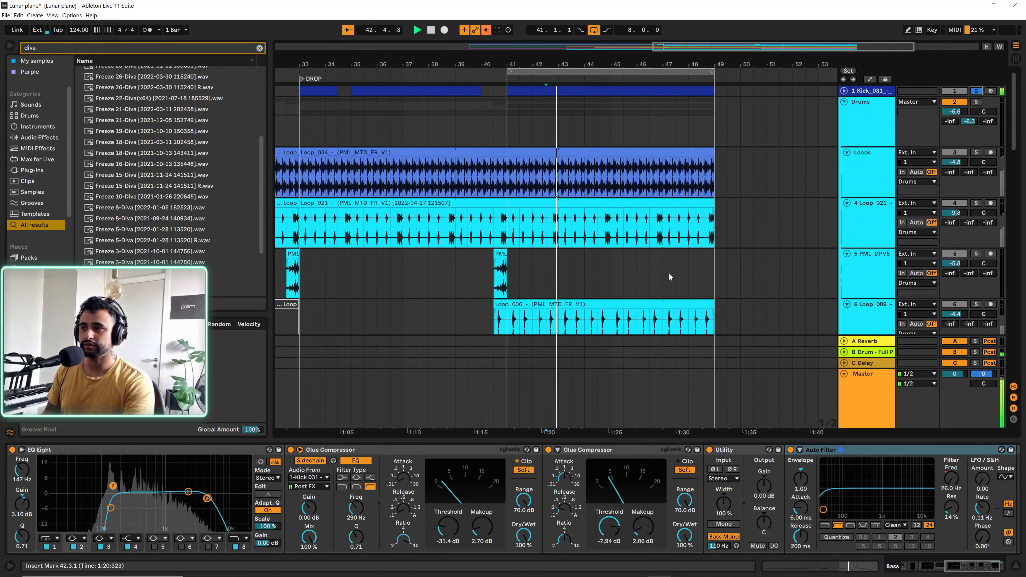
- Listen to the duplicated Bass with the Sub and Kick, select its clip starting at bar 41, and stop playback
scroll(687, 287, "down", 6)
scroll(716, 299, "down", 10)
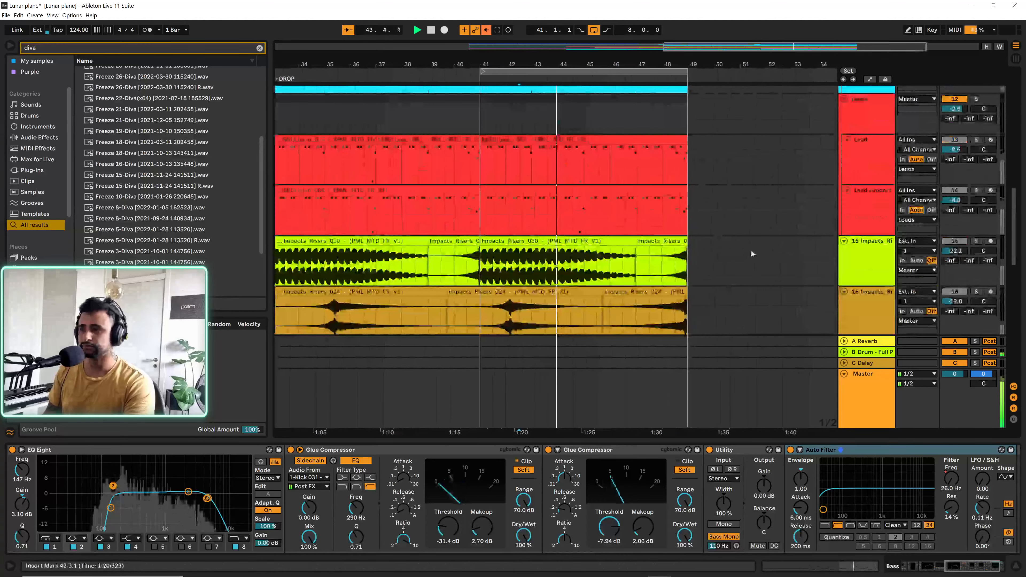
scroll(804, 279, "down", 8)
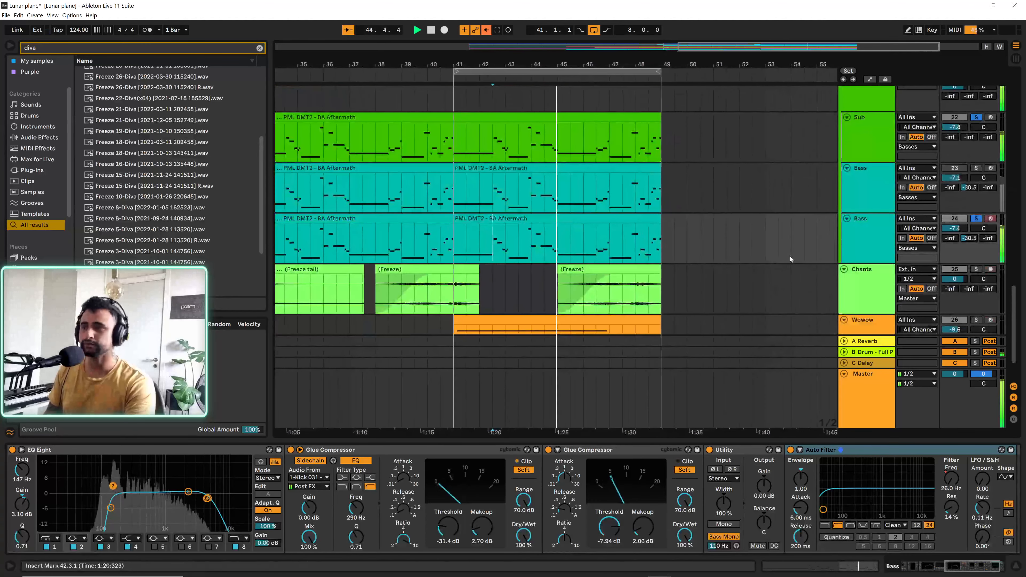
left_click(869, 251)
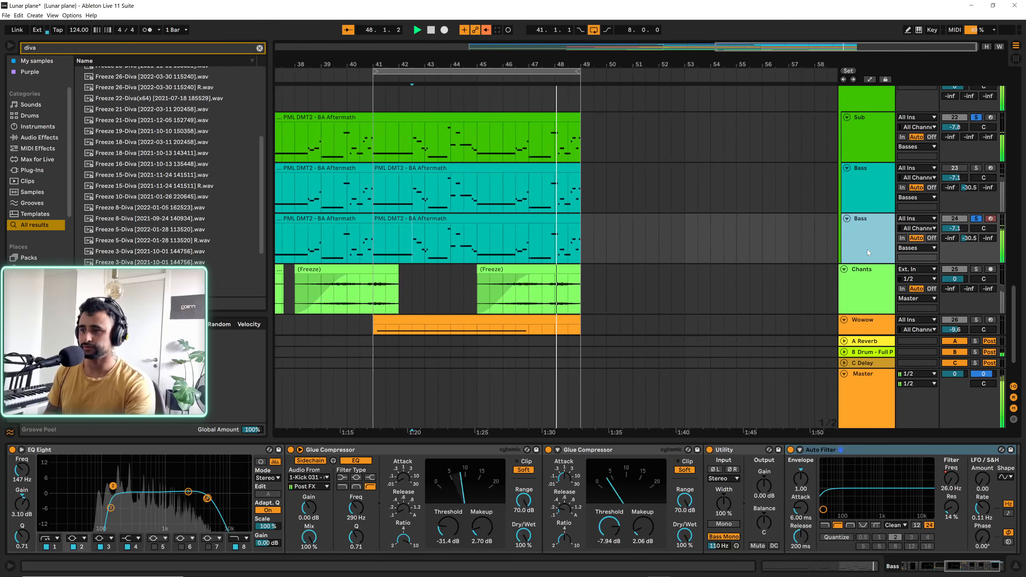
left_click_drag(475, 65, 642, 69)
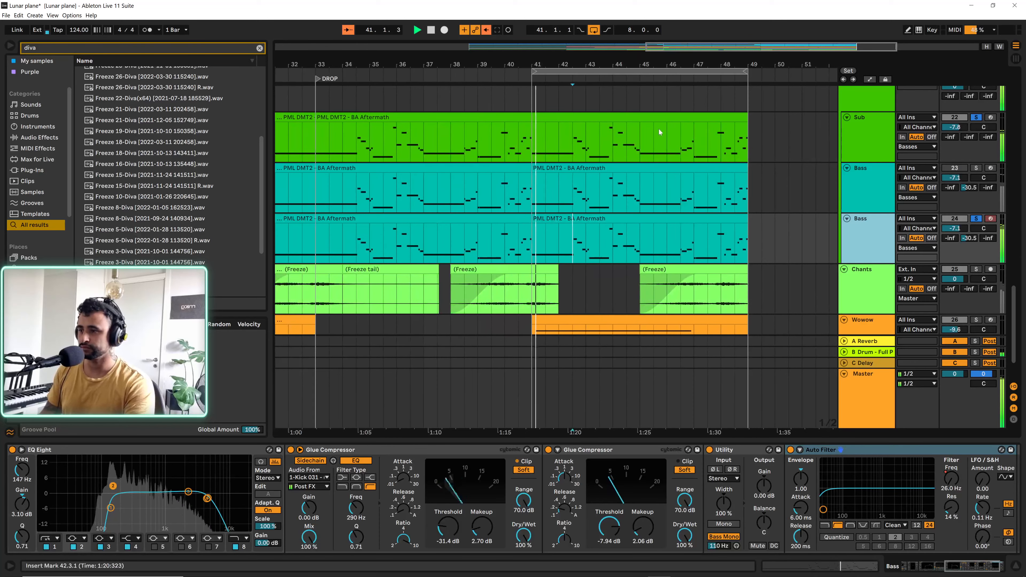
left_click(604, 220)
key("space")
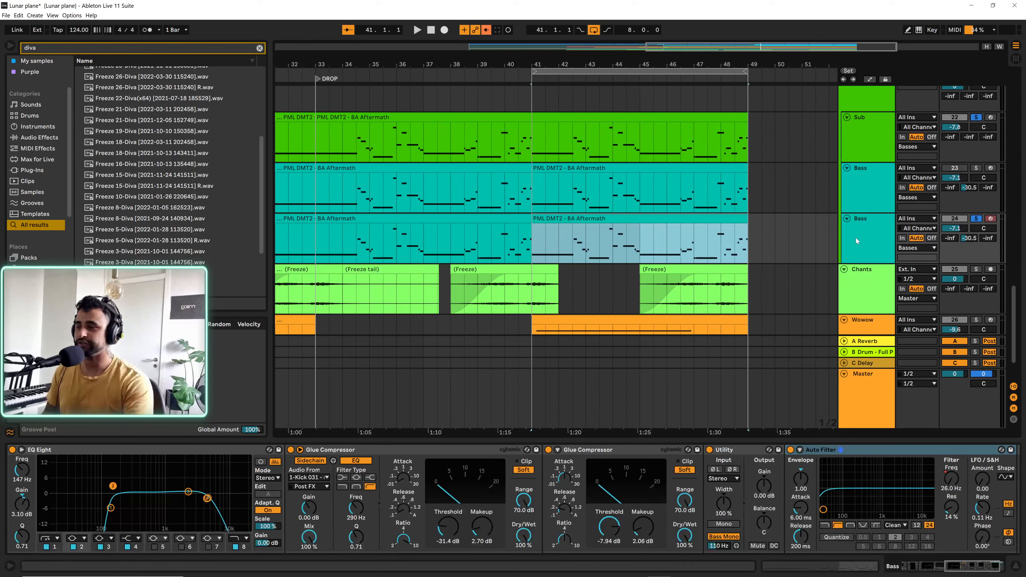
- Clear the browser search and examine the MIDI notes of the duplicated Bass track's clip starting at bar 41
left_click(260, 48)
left_click(609, 219)
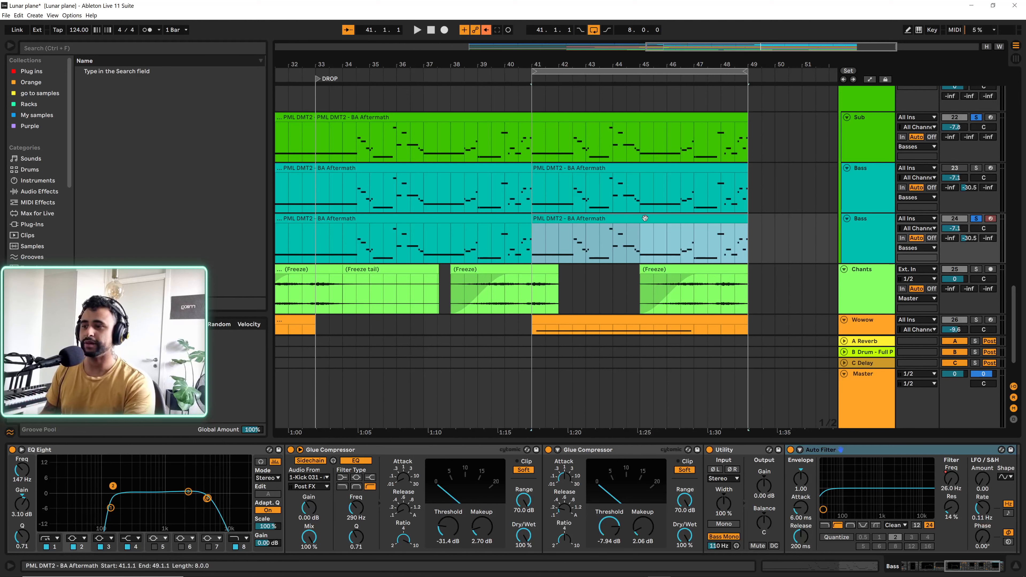
double_click(591, 241)
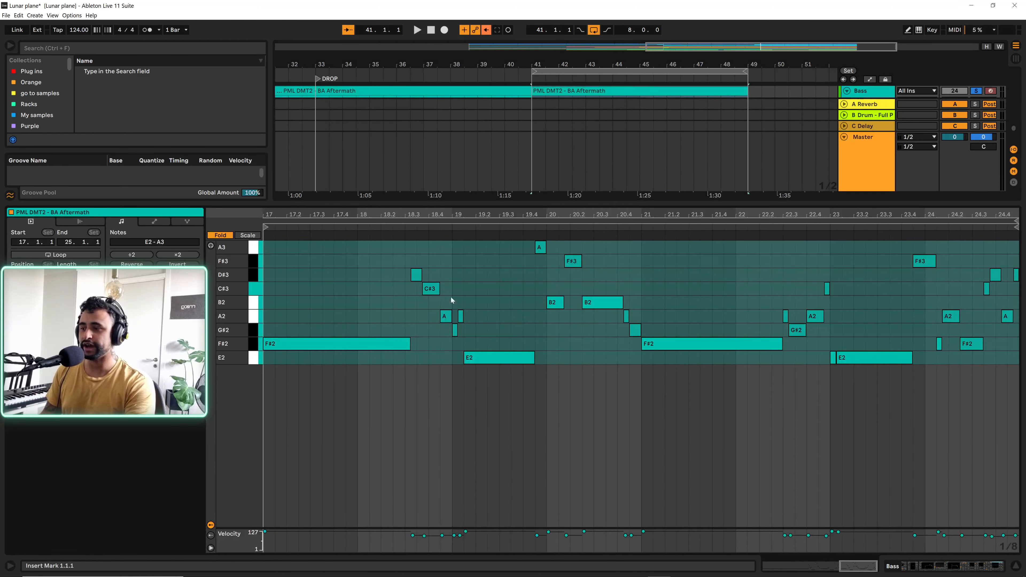
left_click(1016, 566)
- Turn off solo on the duplicated Bass track and play the full mix from the DROP marker, reviewing the mixer and arrangement tracks
left_click(975, 281)
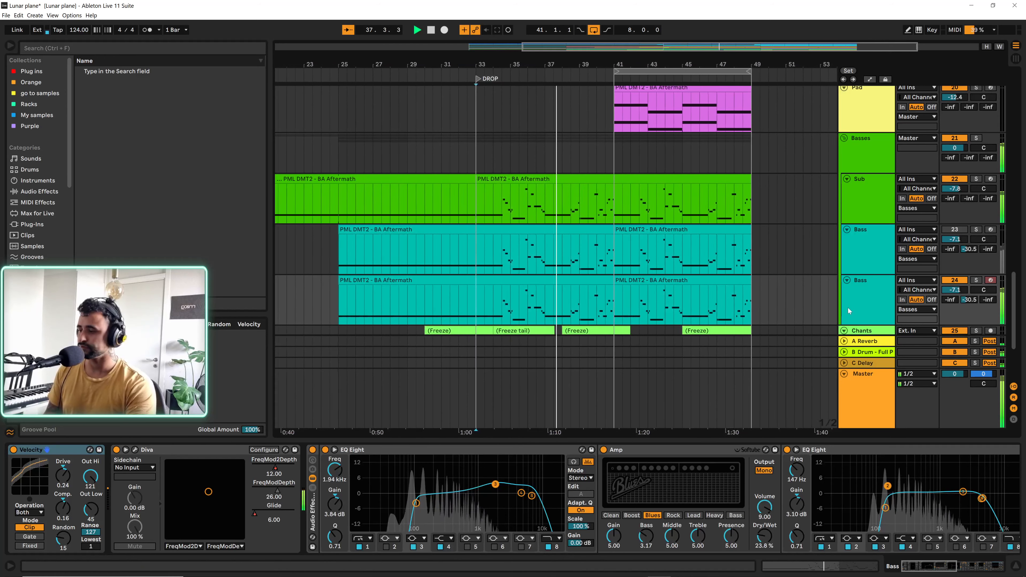
key("Tab")
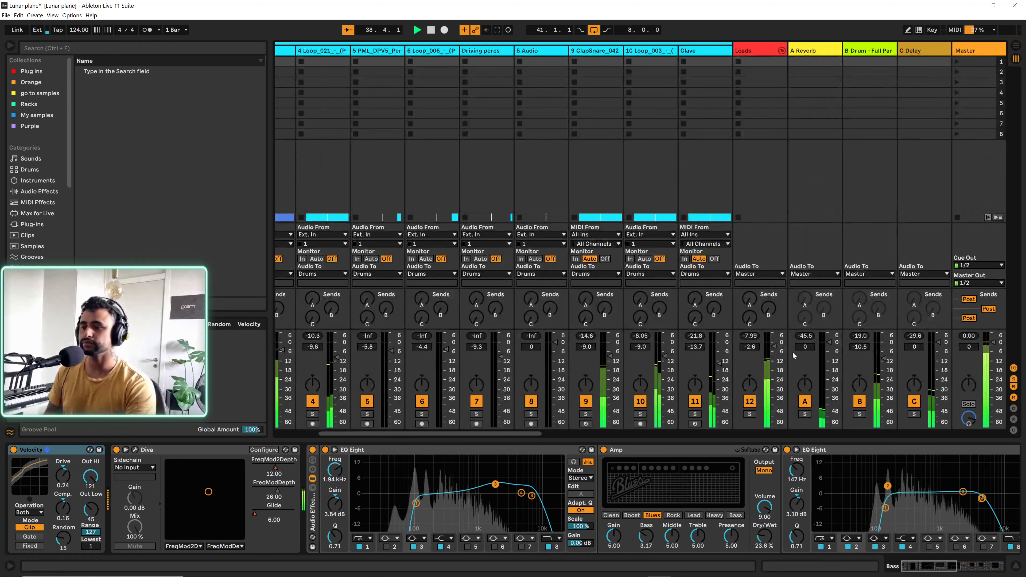
key("Tab")
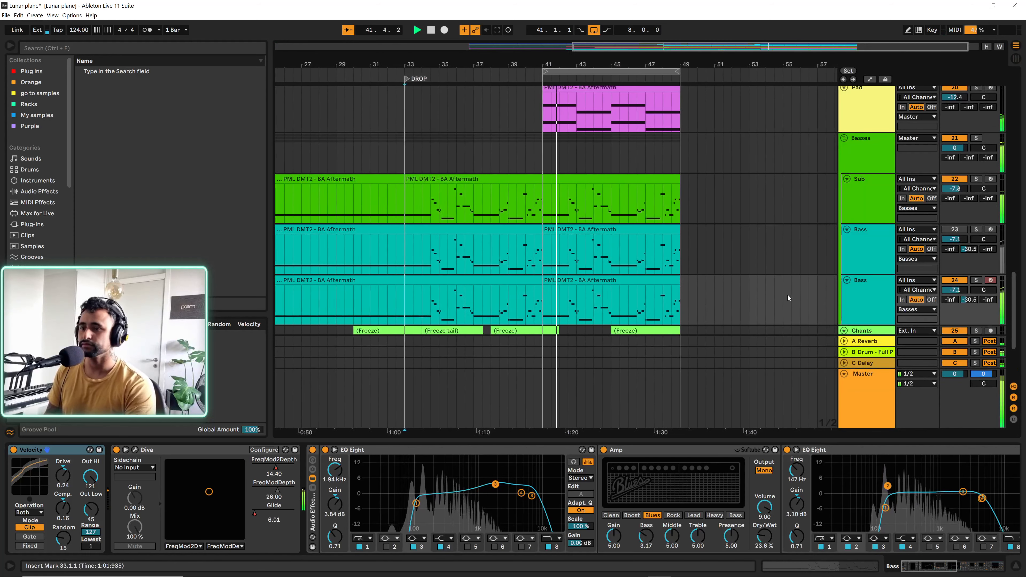
scroll(763, 255, "up", 10)
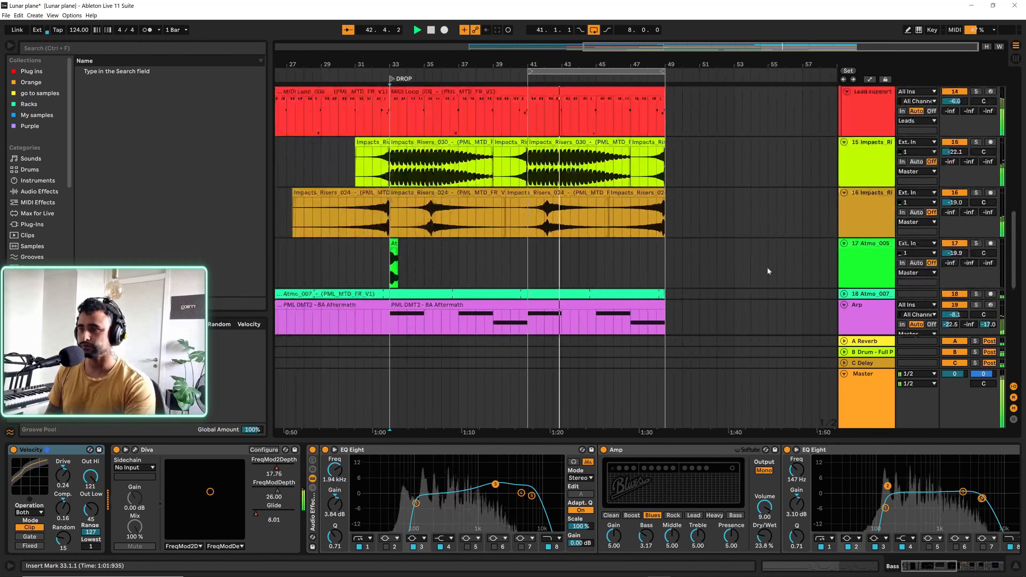
scroll(767, 263, "up", 8)
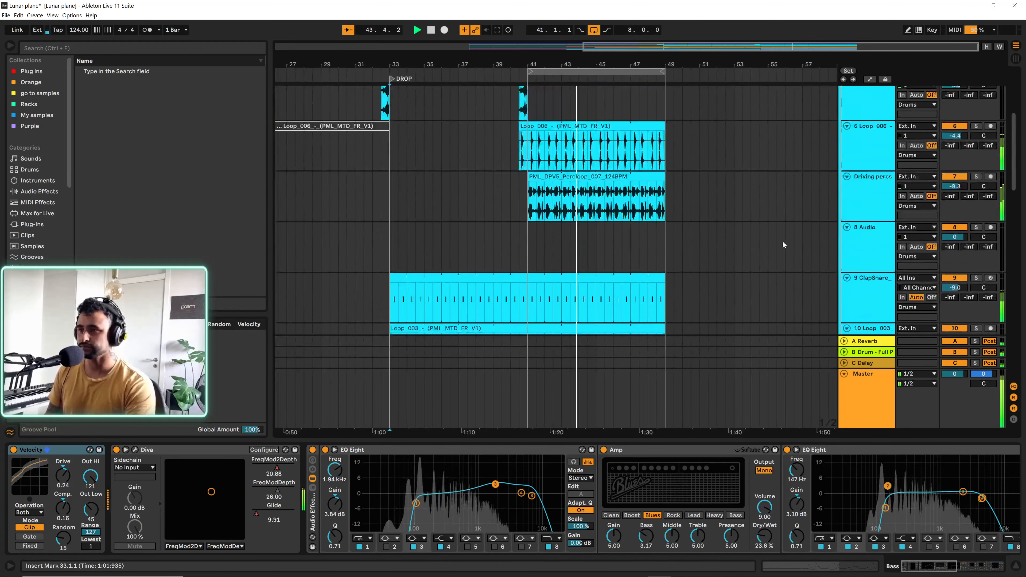
scroll(763, 261, "down", 15)
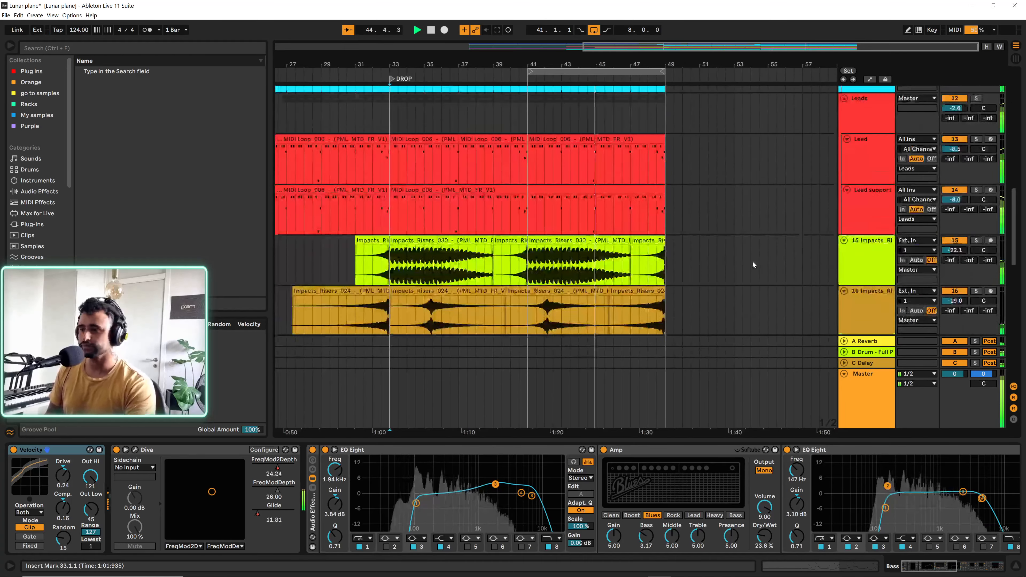
scroll(753, 278, "down", 5)
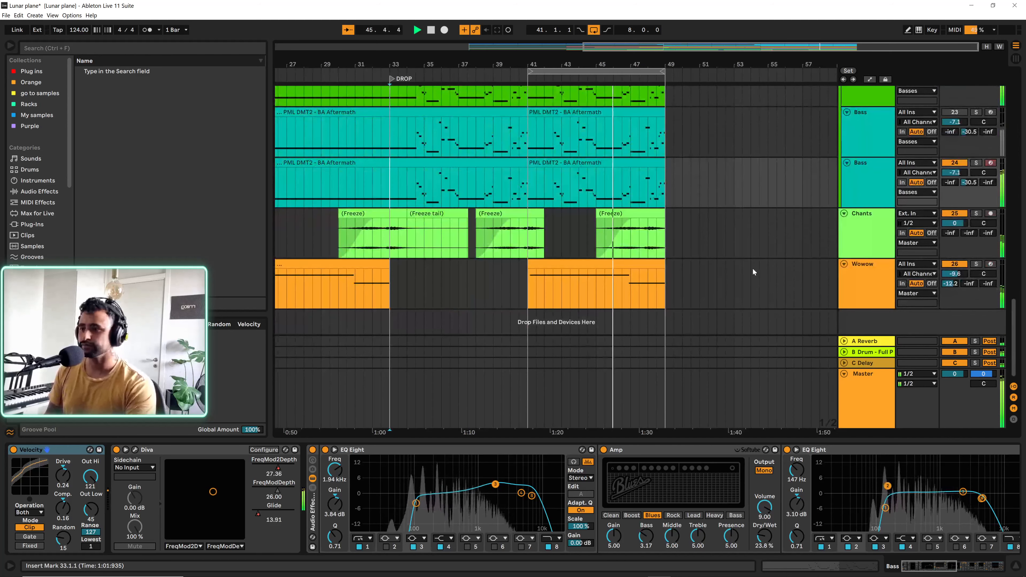
scroll(749, 250, "up", 2)
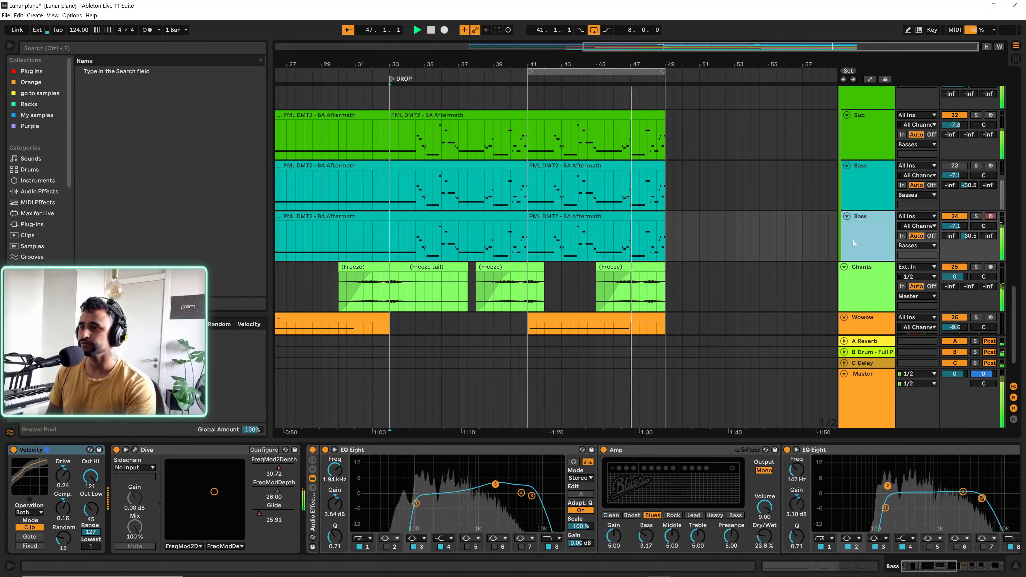